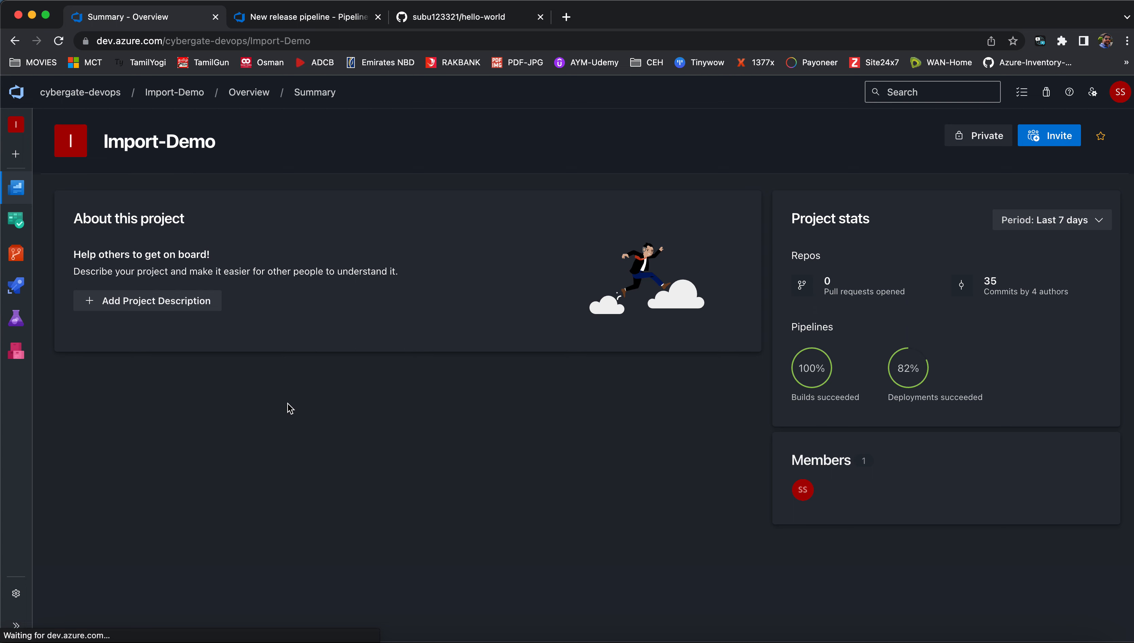
drag(103, 141, 222, 143)
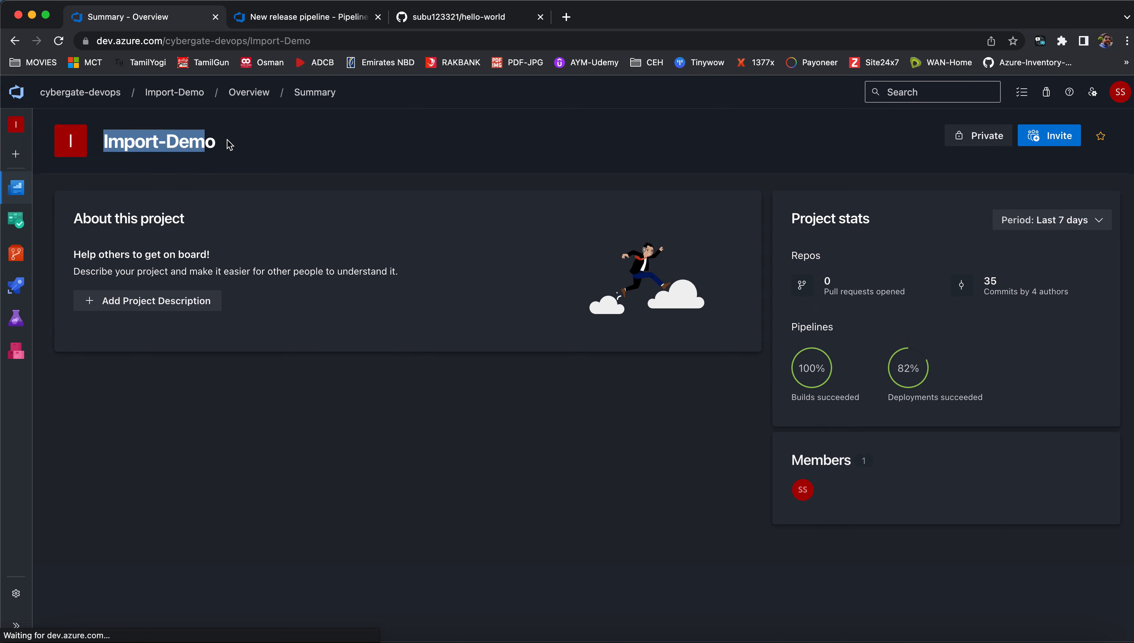
click(325, 419)
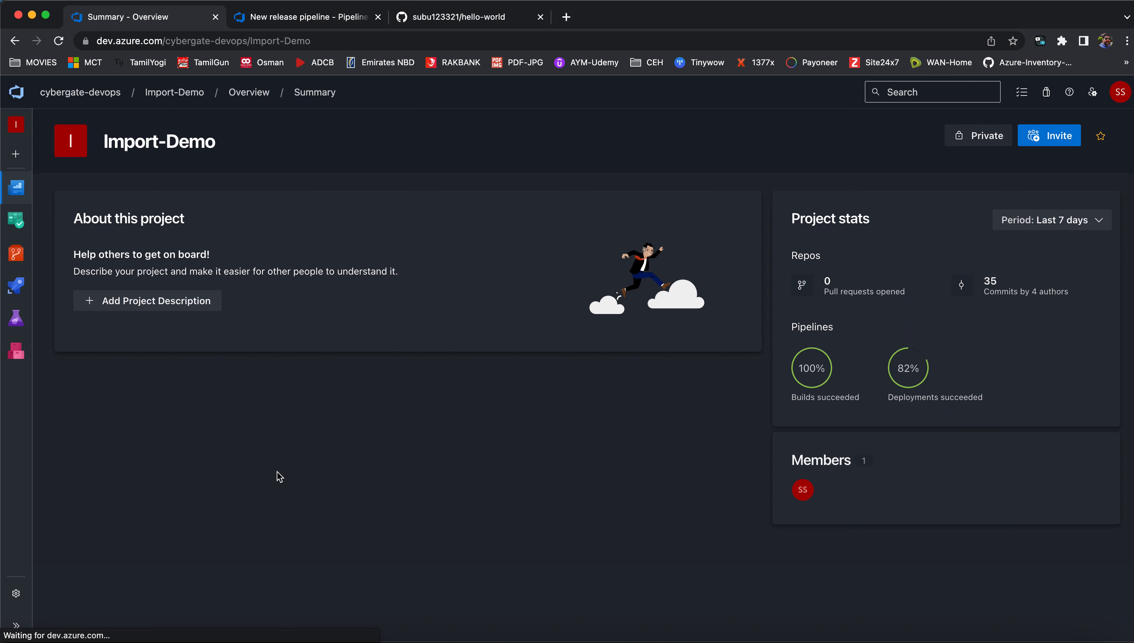
Check the azdo-demo session in Microsoft Remote Desktop and return to the Import-Demo project in Chrome
click(899, 633)
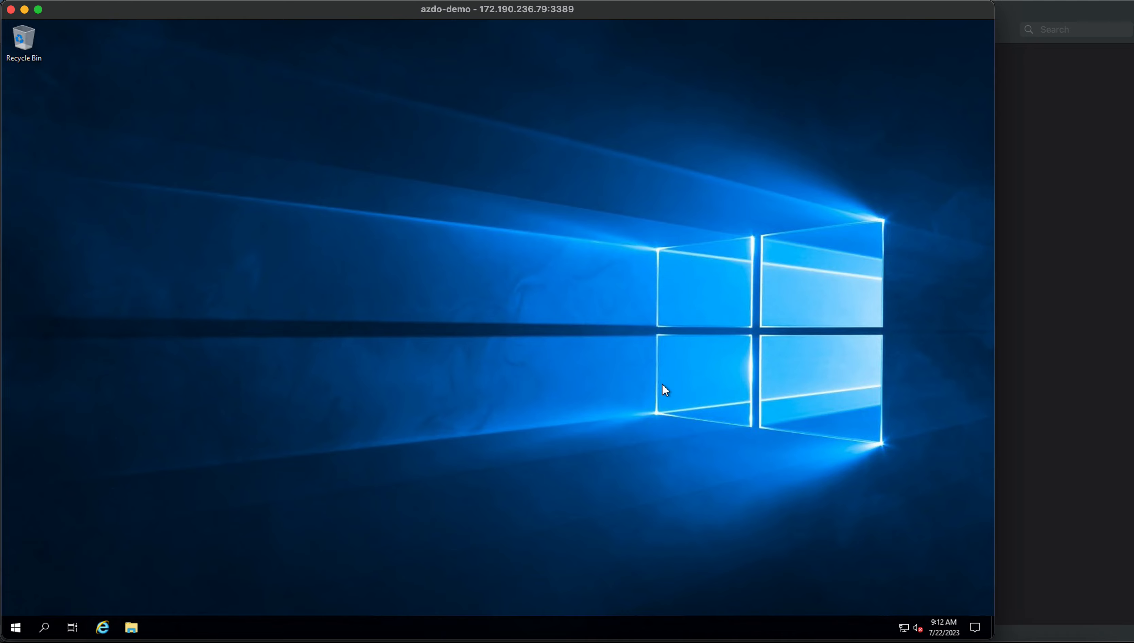
click(1058, 437)
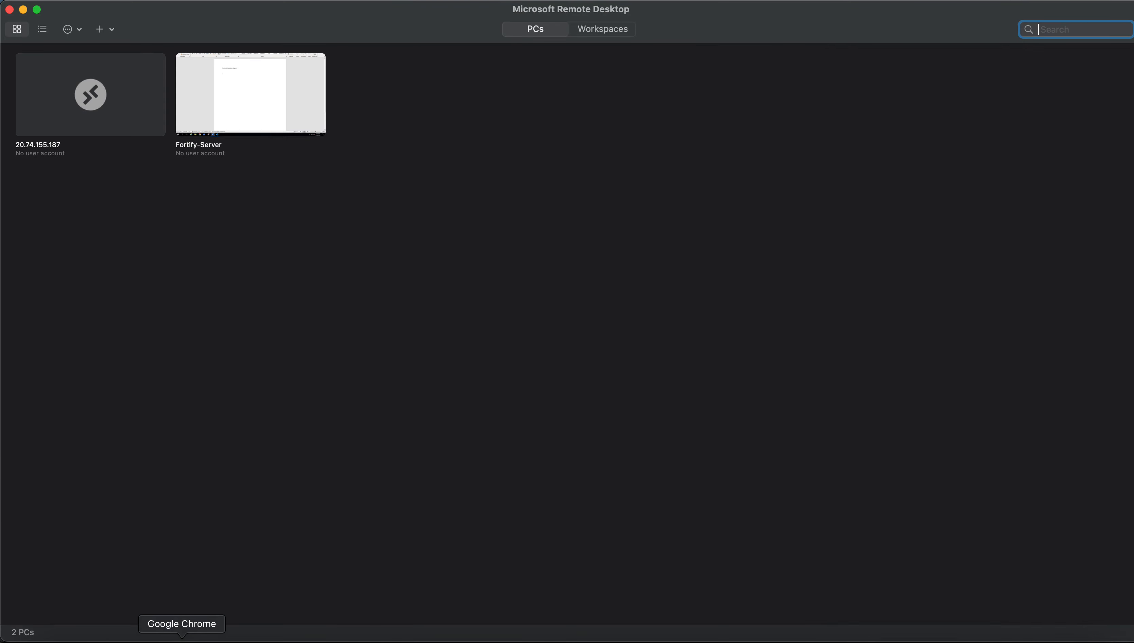
click(182, 637)
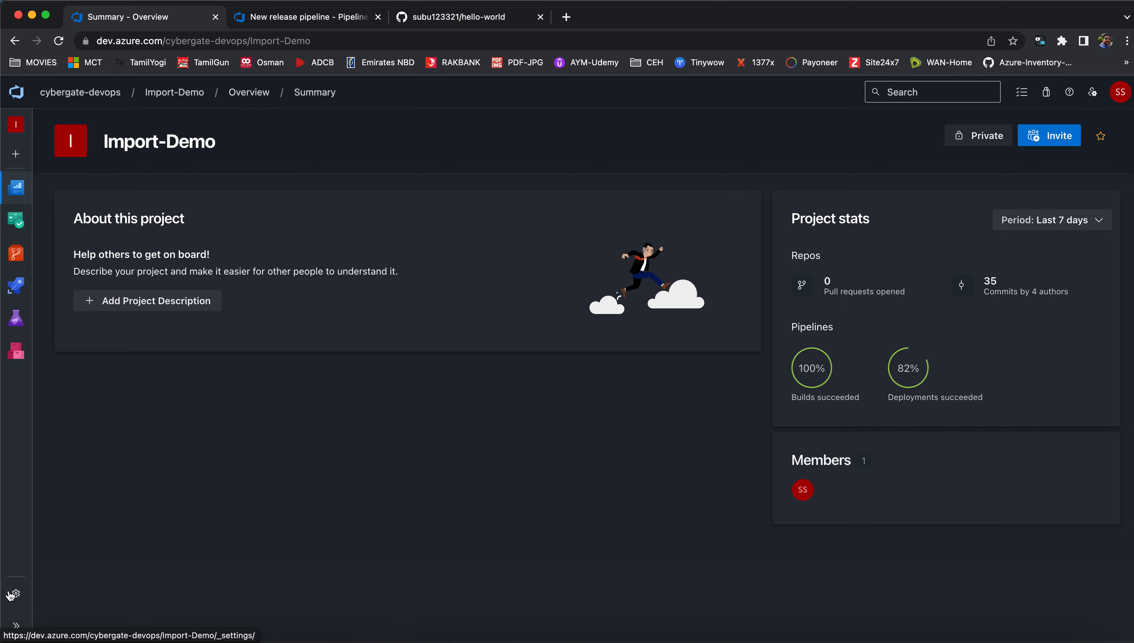
Open the agent pools in the settings of the Import-Demo project
click(20, 628)
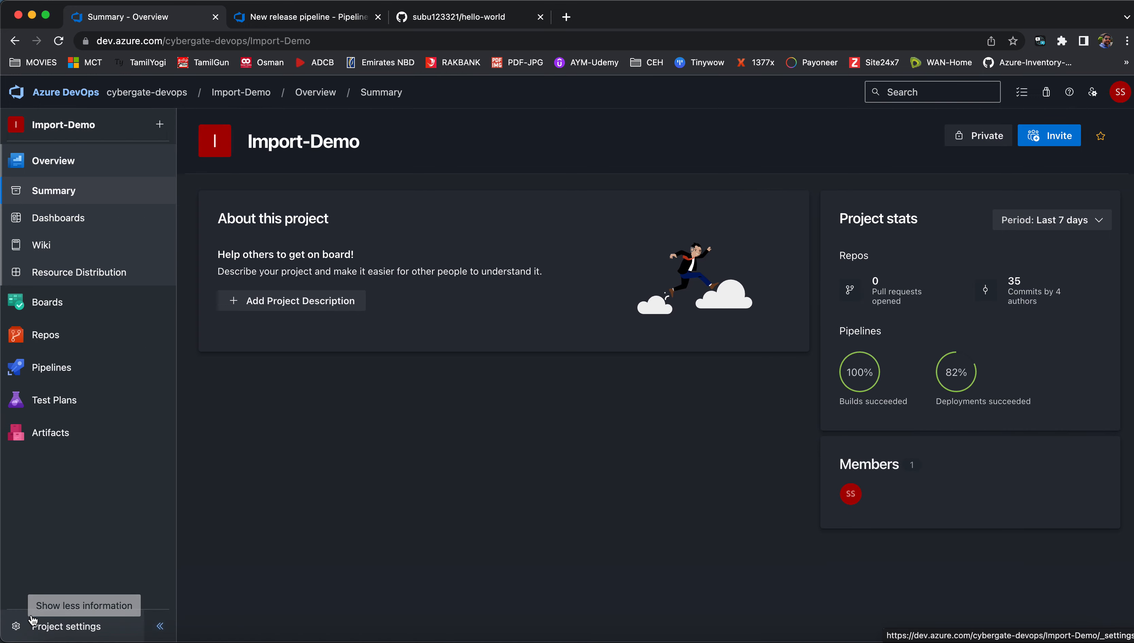
click(68, 630)
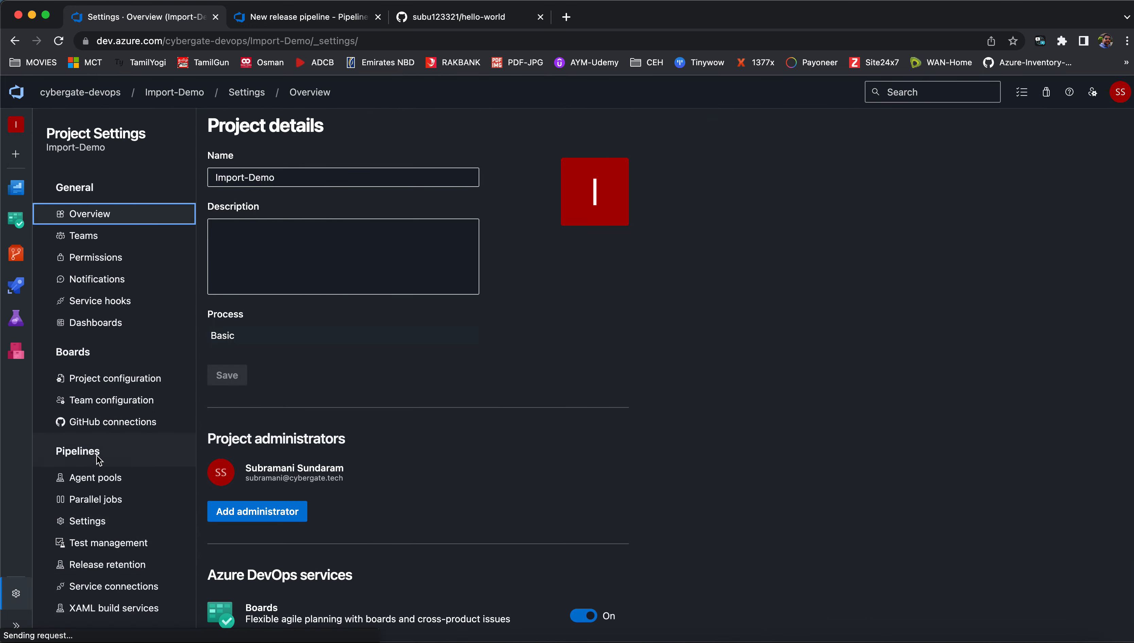
click(113, 482)
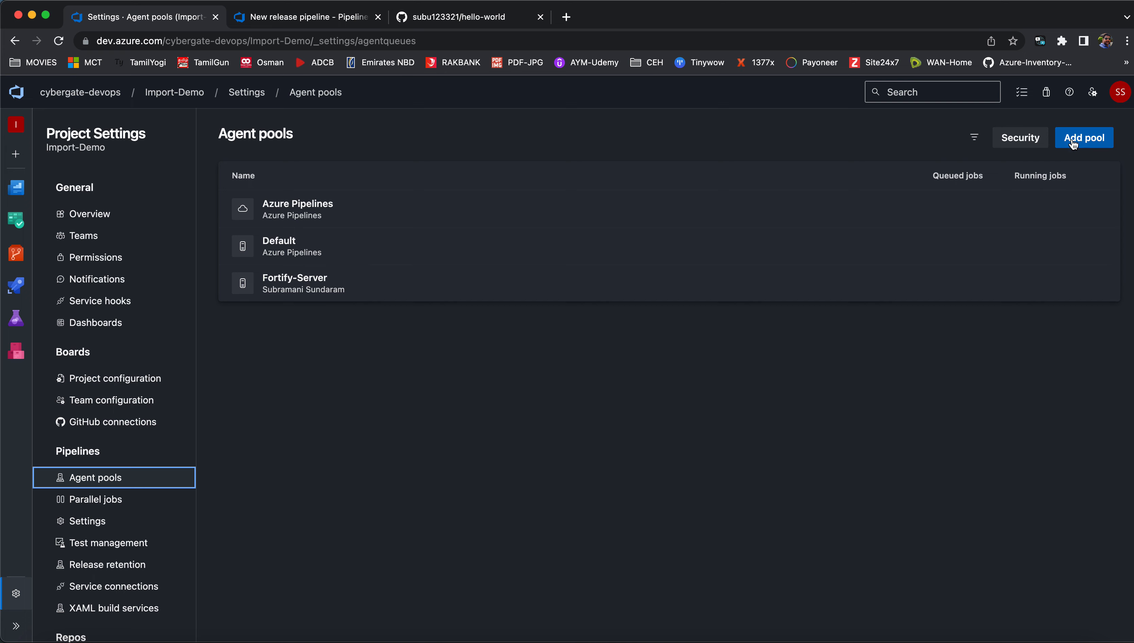
Start adding a new self-hosted agent pool named import-Demo
click(1091, 144)
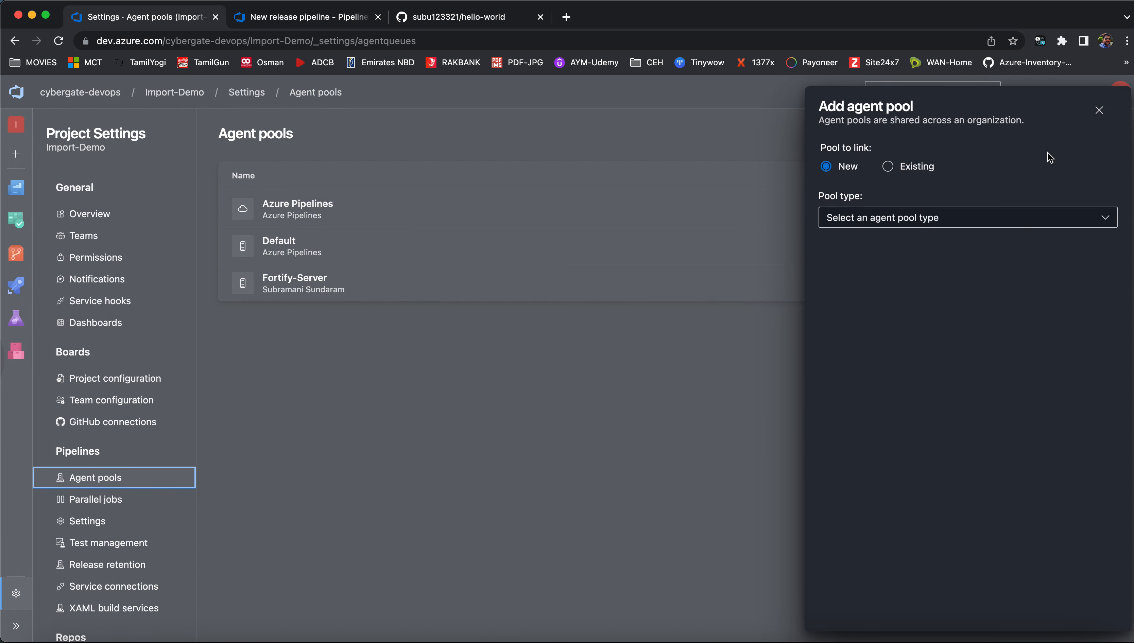
click(881, 224)
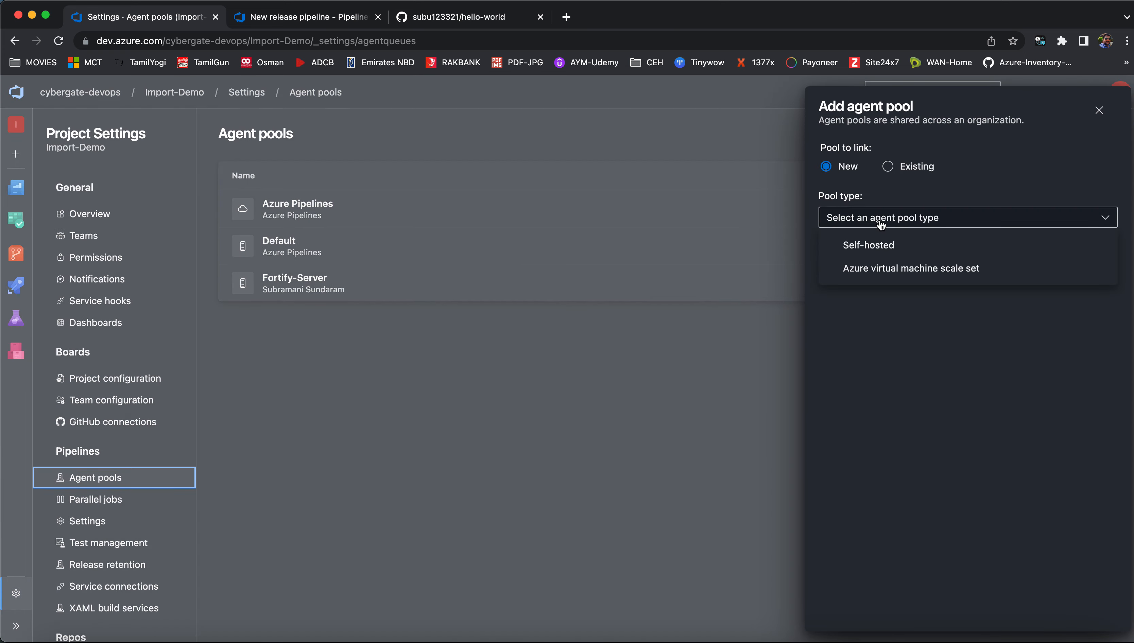
click(876, 248)
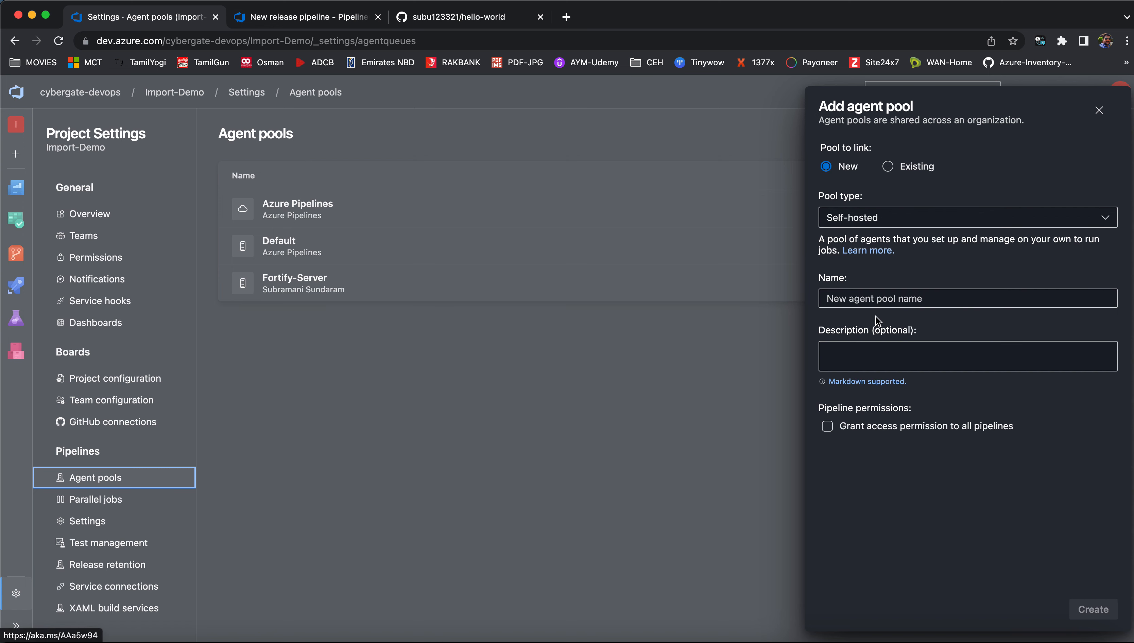
click(931, 299)
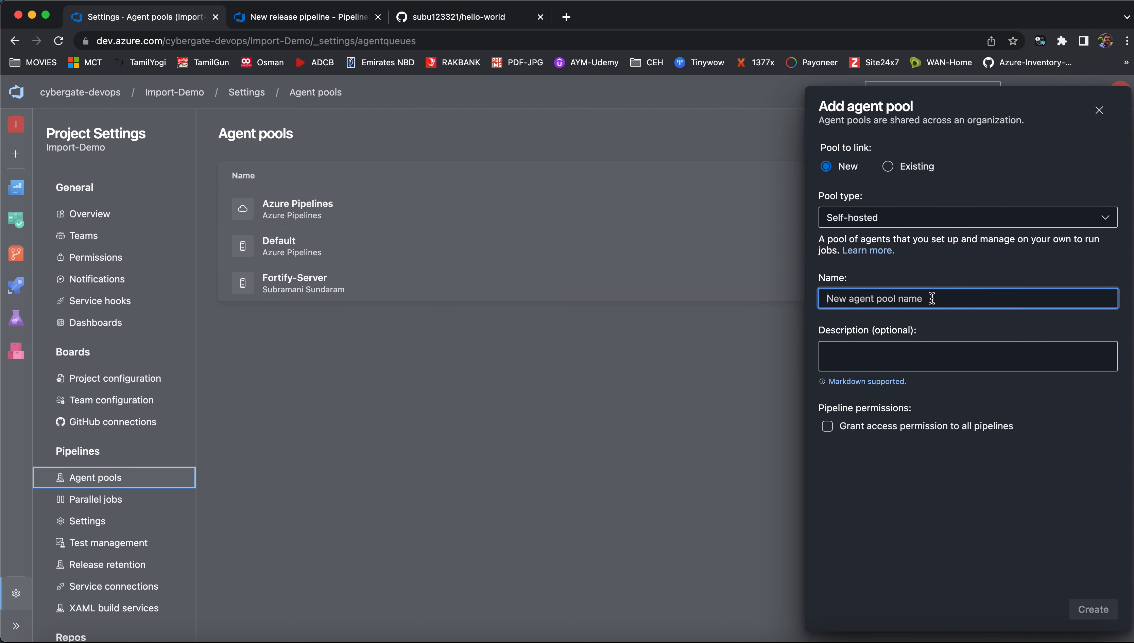
text(import-Demo)
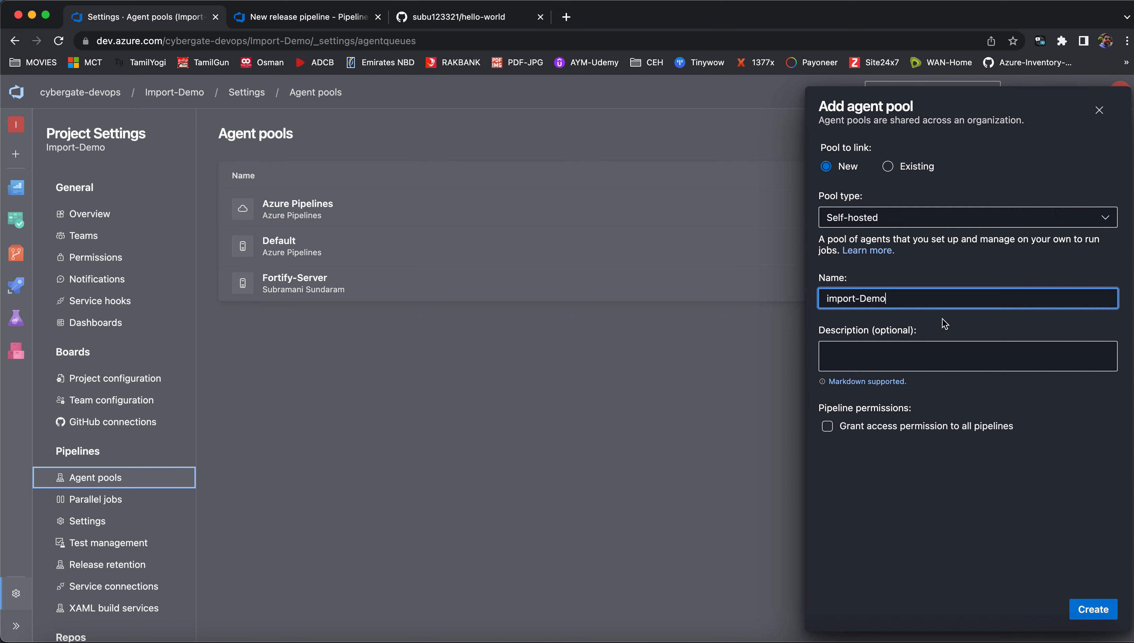
Reuse the name import-Demo as the pool's description, grant access permission to all pipelines, and create the pool
key(super+a)
key(super+c)
click(927, 348)
key(super+v)
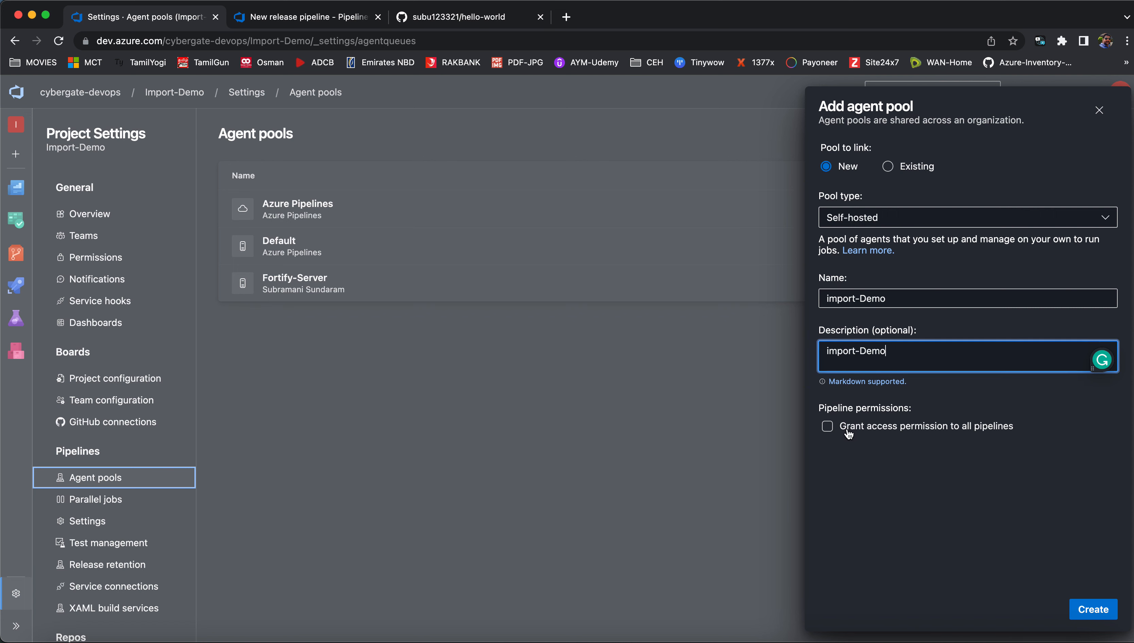
click(827, 430)
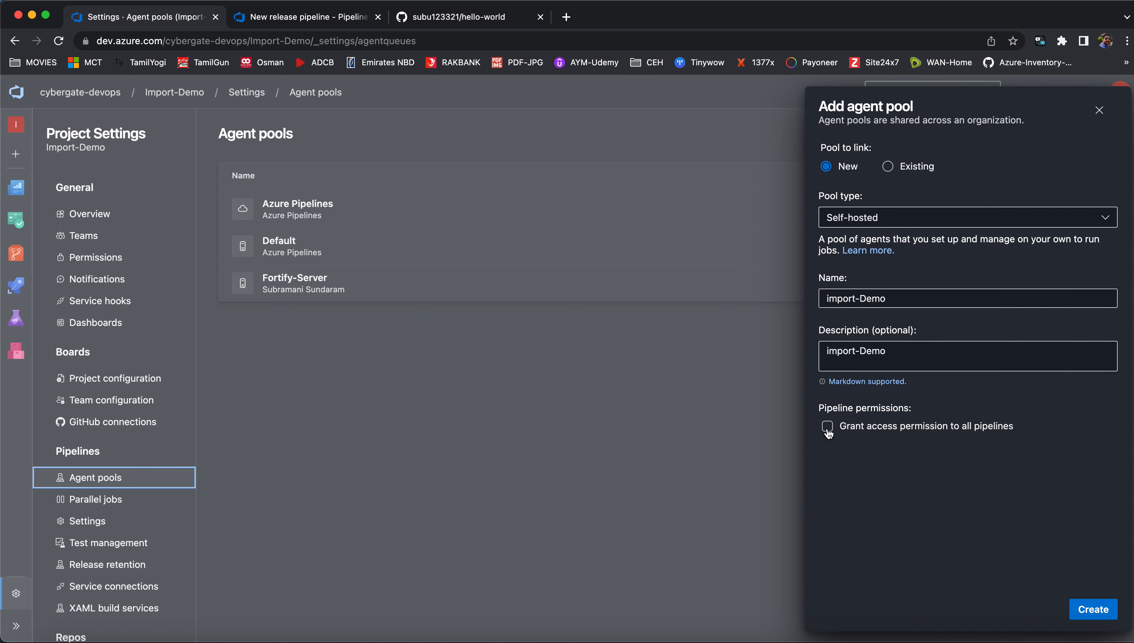
click(1094, 609)
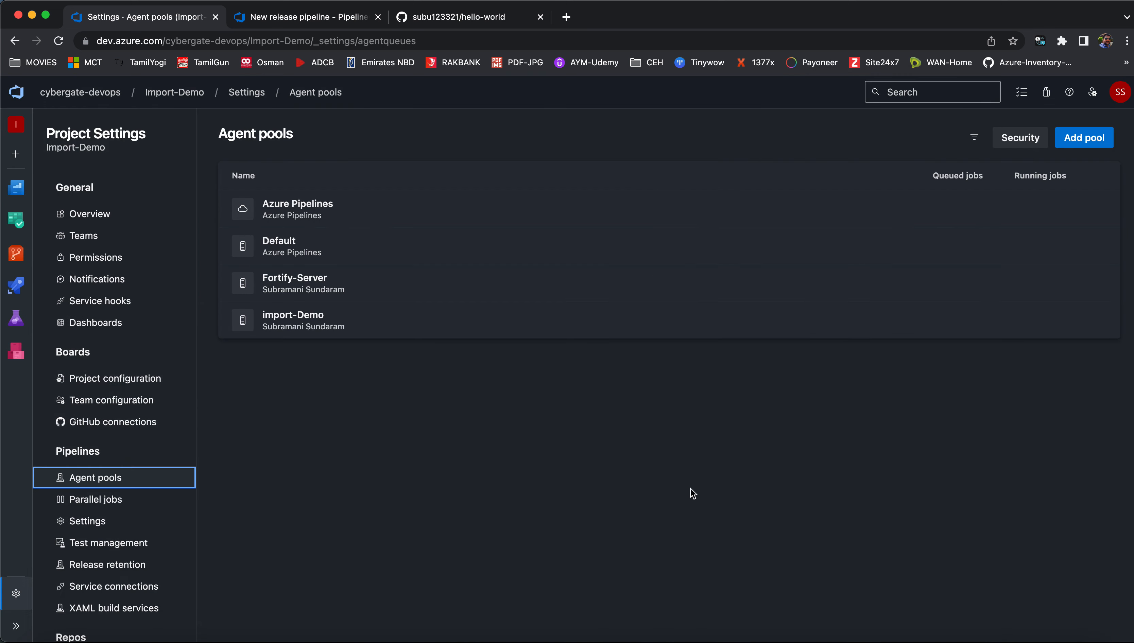
Copy the download link for the Windows x64 agent from the import-Demo pool's new agent instructions
click(362, 321)
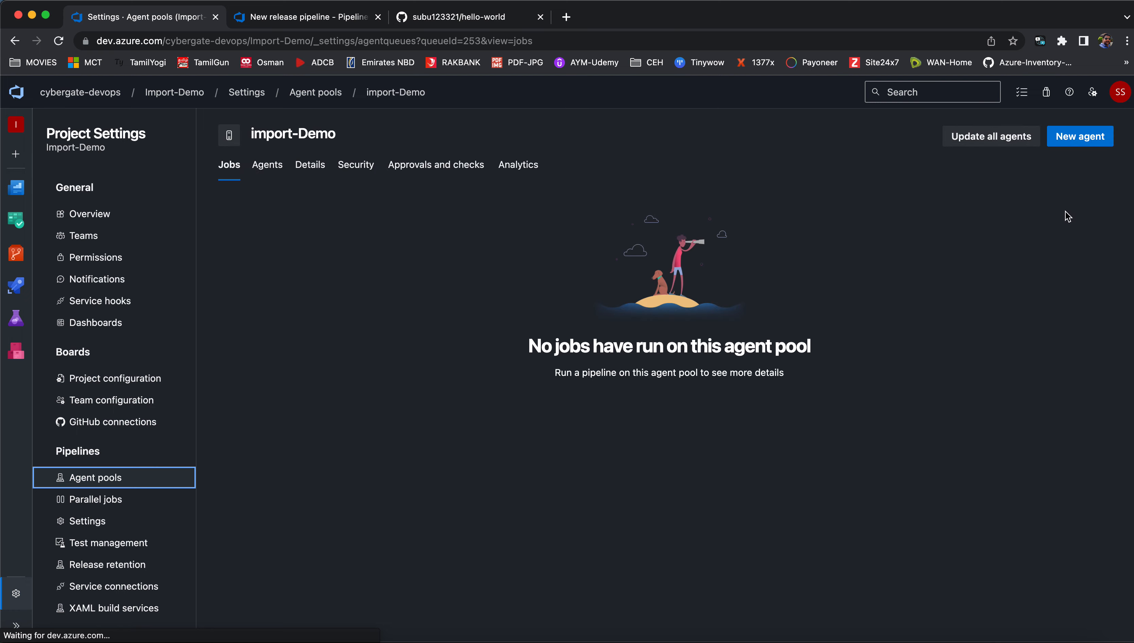
click(1081, 145)
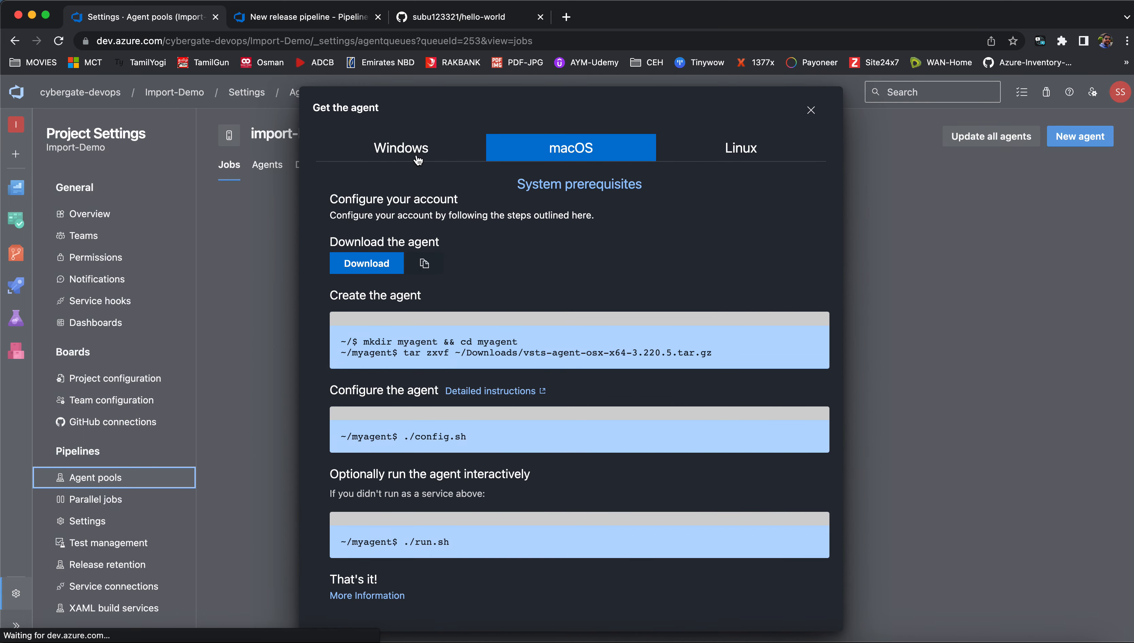
click(417, 155)
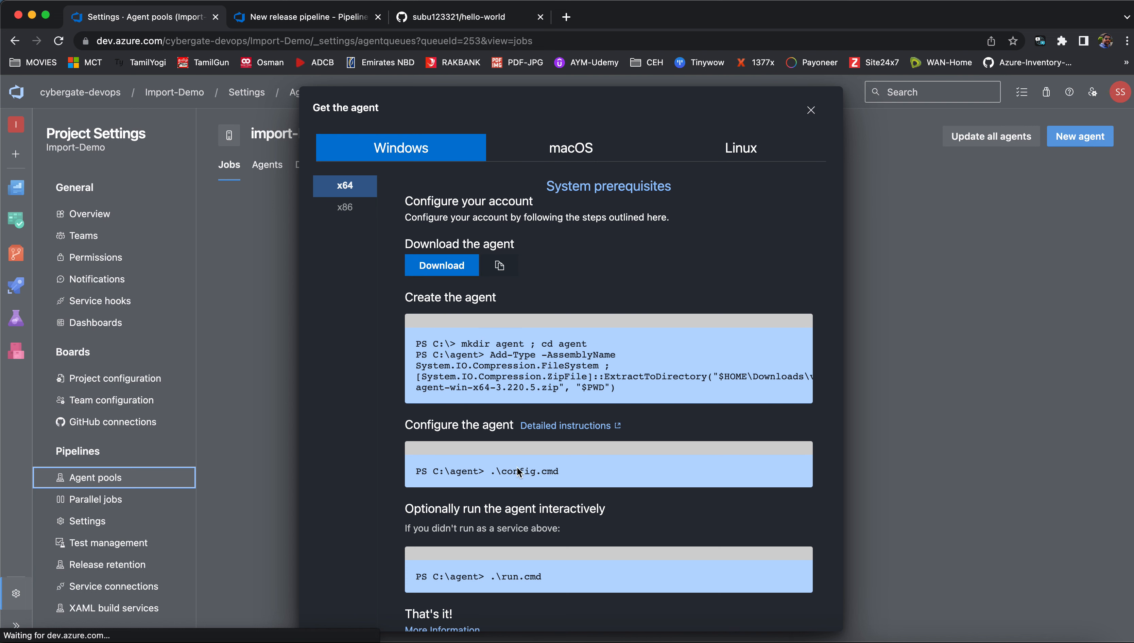
scroll(515, 497, down, 4)
scroll(515, 497, up, 4)
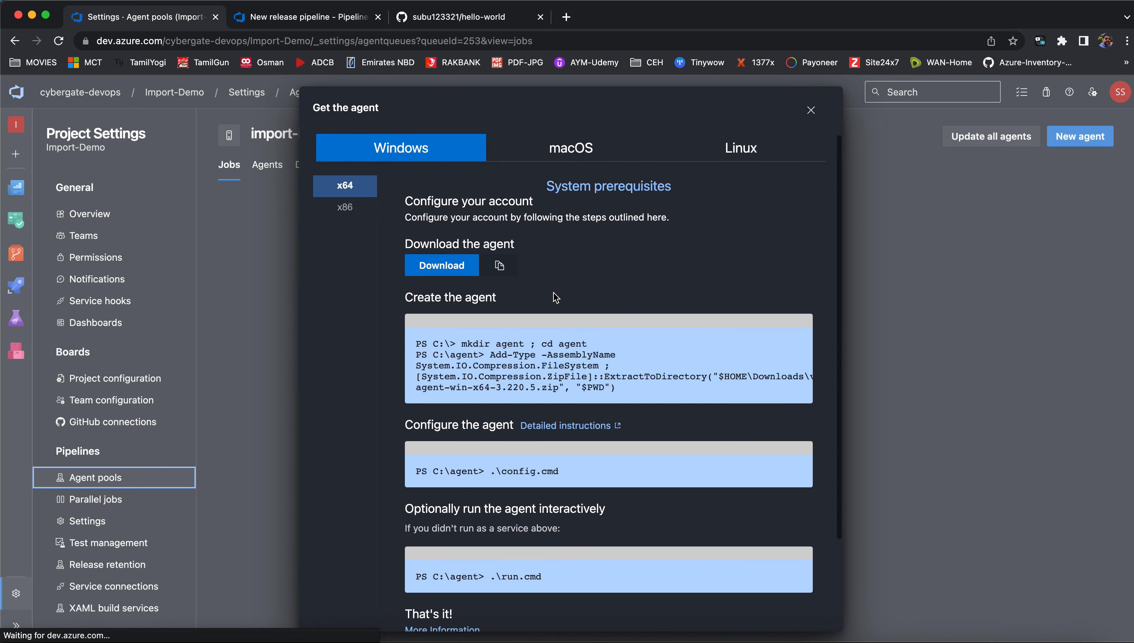
click(592, 153)
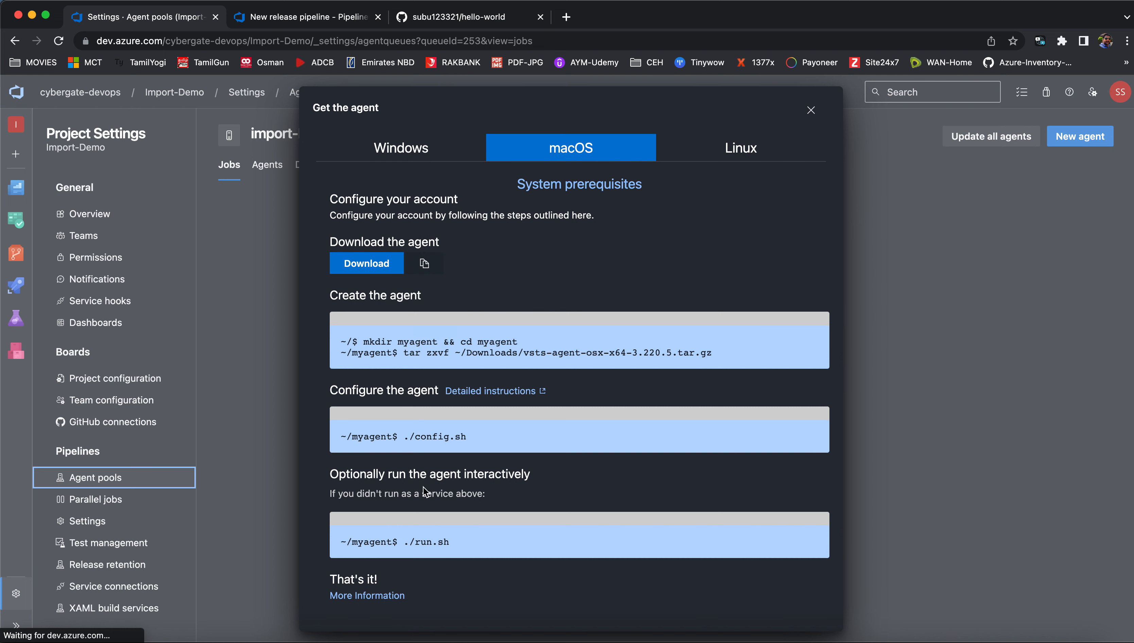
click(761, 151)
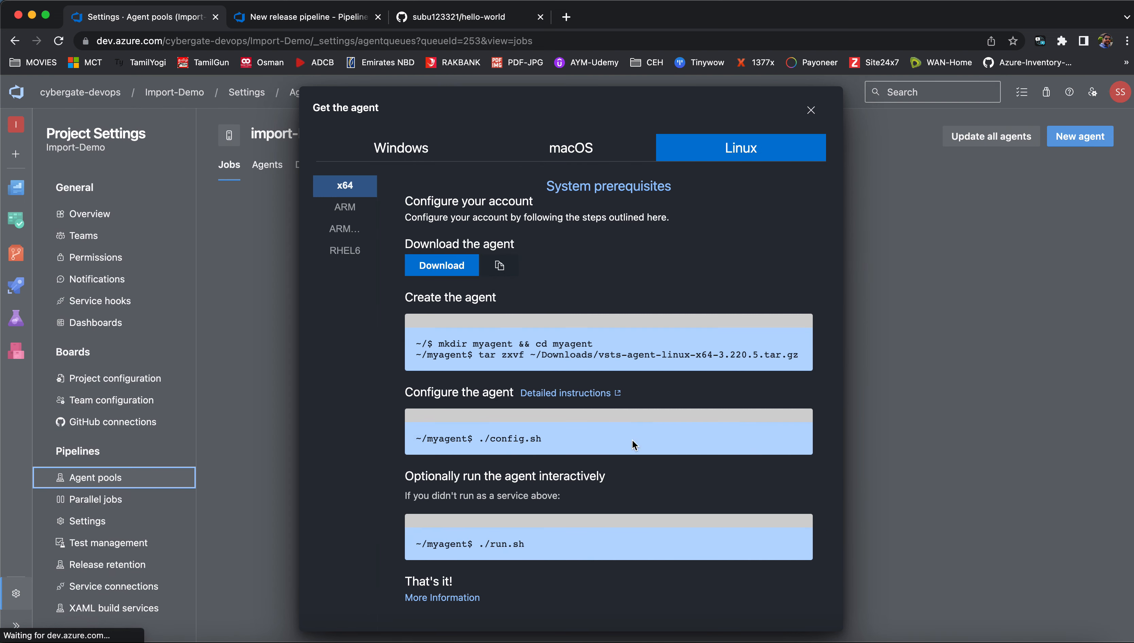
click(413, 147)
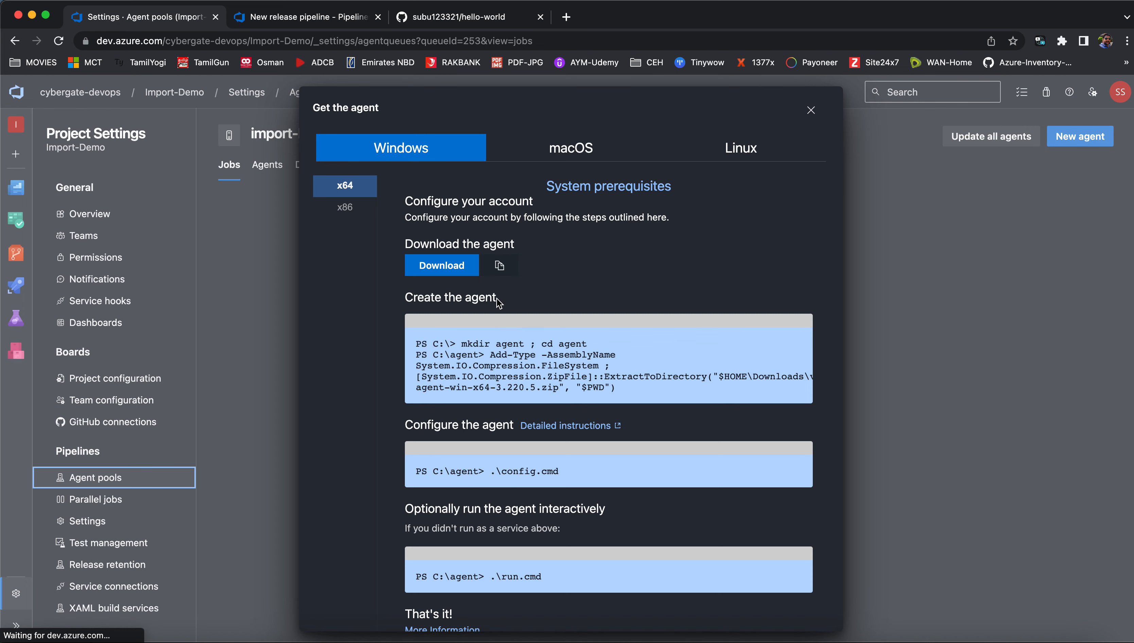
click(501, 269)
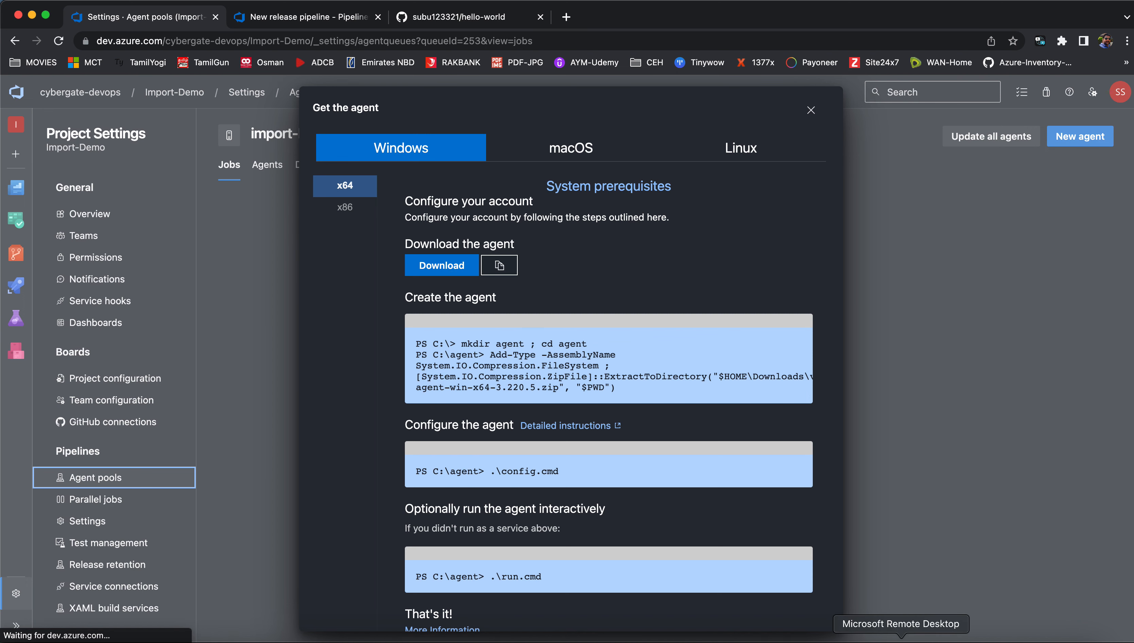
Switch to the azdo-demo remote desktop session and open a maximized Internet Explorer window, dismissing its setup dialog
click(900, 638)
right_click(901, 638)
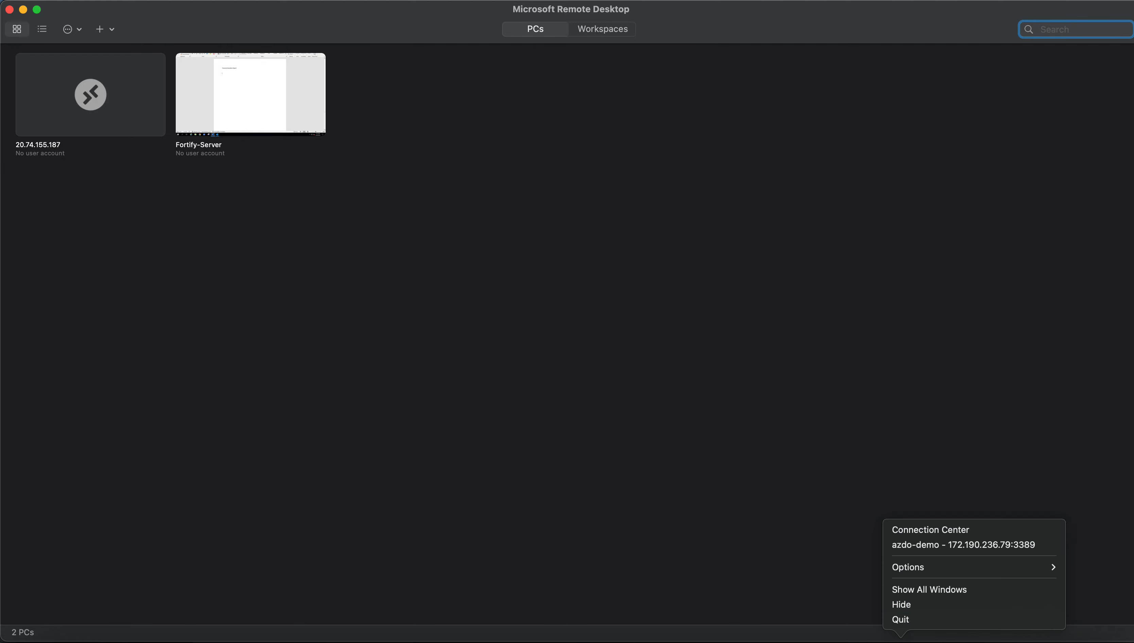
click(928, 545)
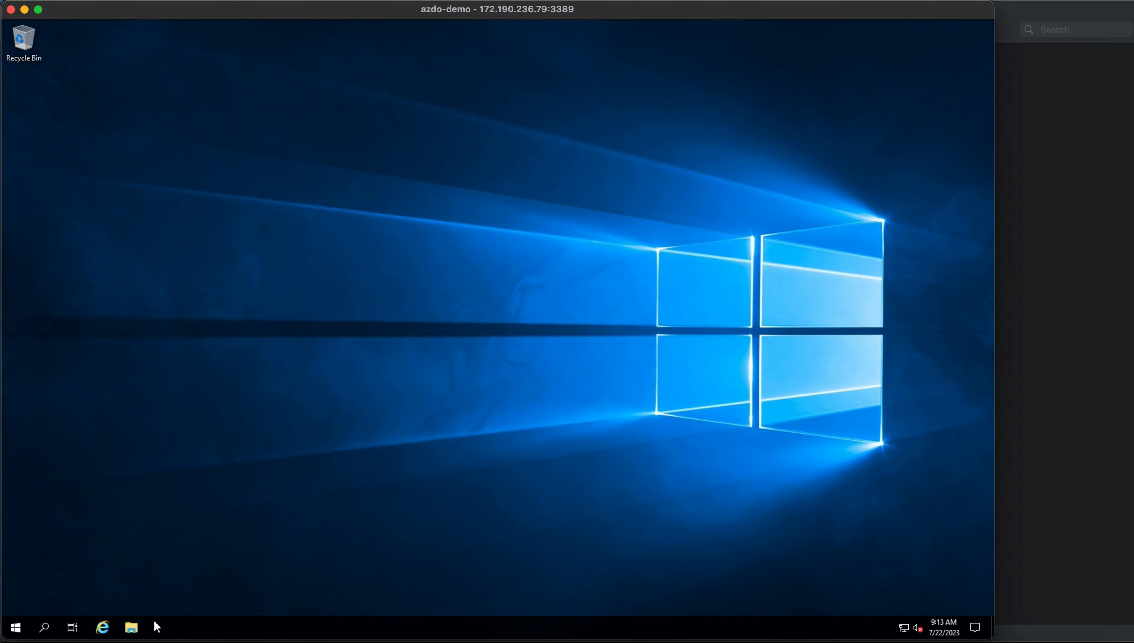
click(103, 628)
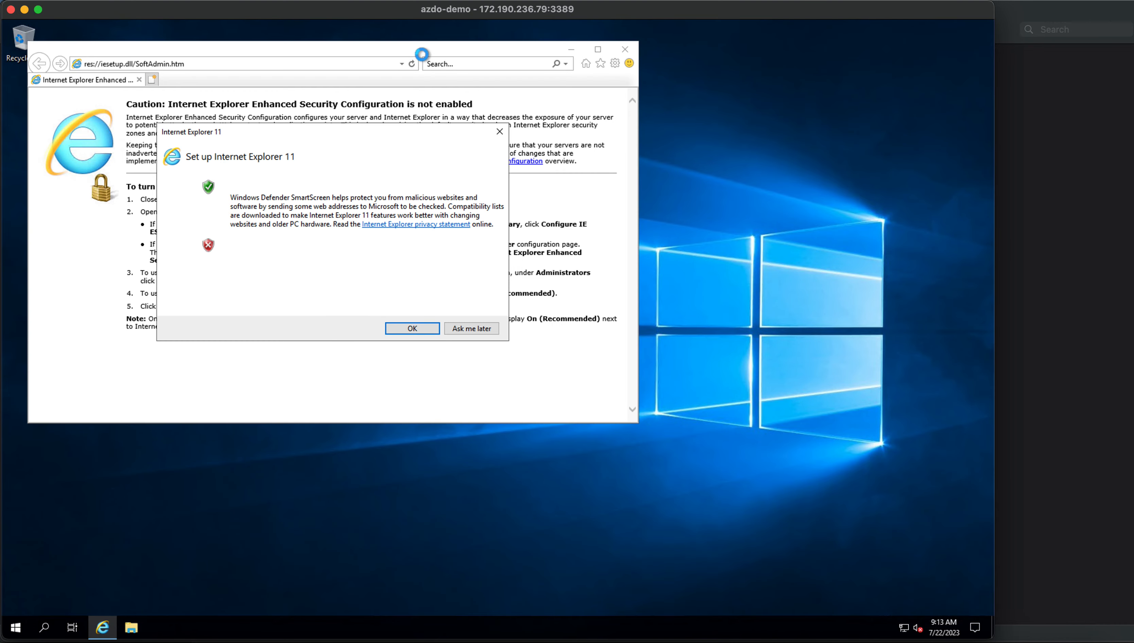
click(501, 131)
click(600, 51)
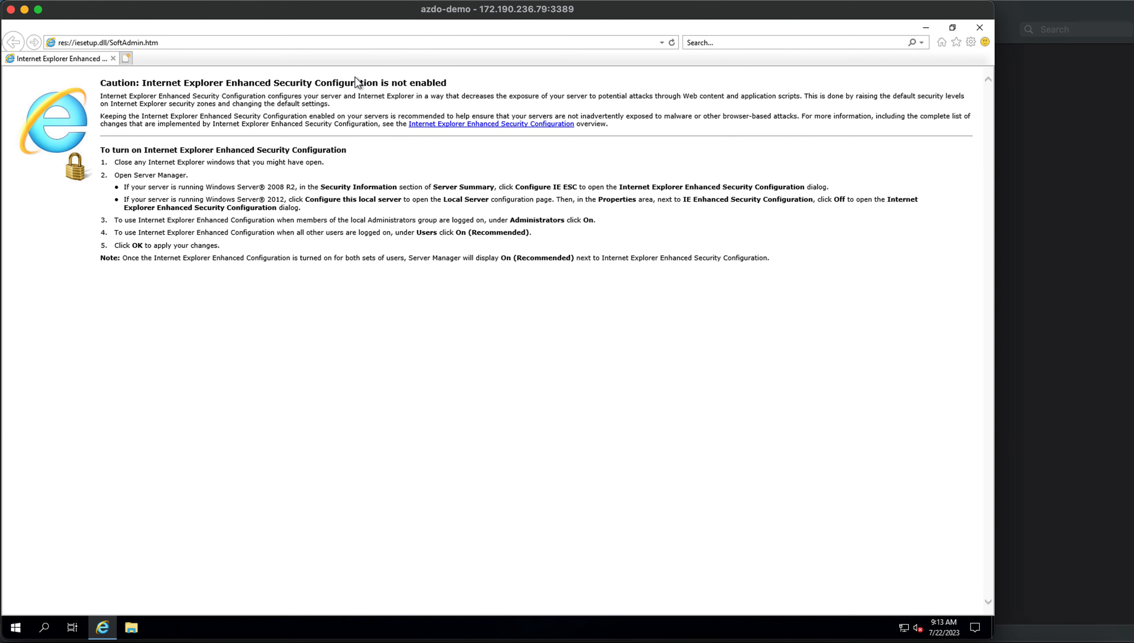
Download vsts-agent-win-x64-3.220.5.zip from the copied link, save it, and open its download folder
click(270, 43)
key(ctrl+v)
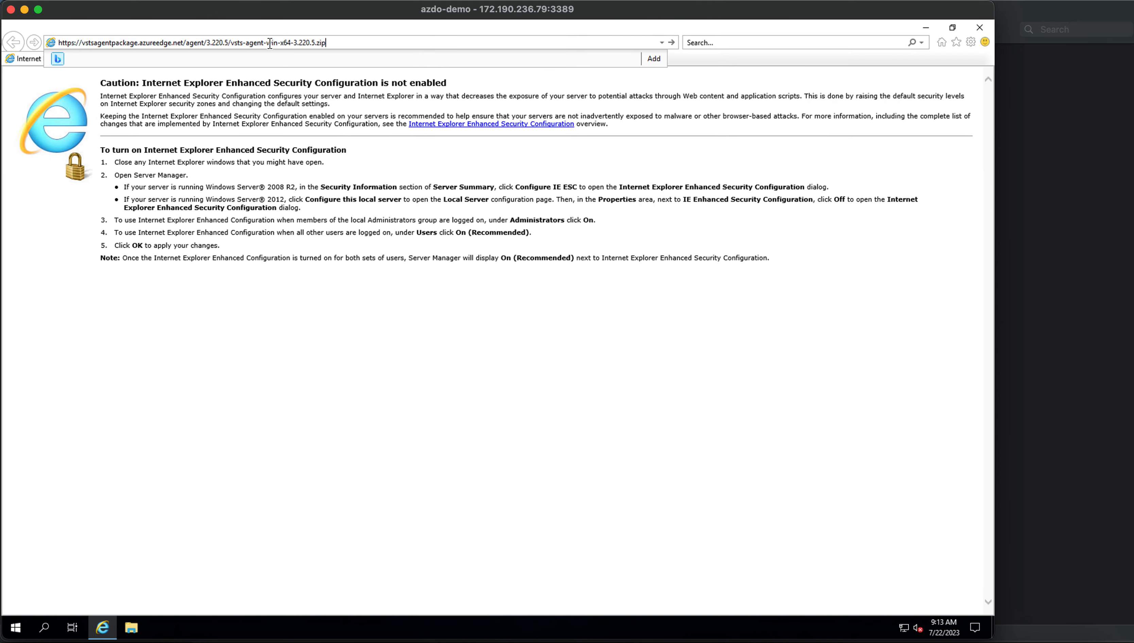
key(Return)
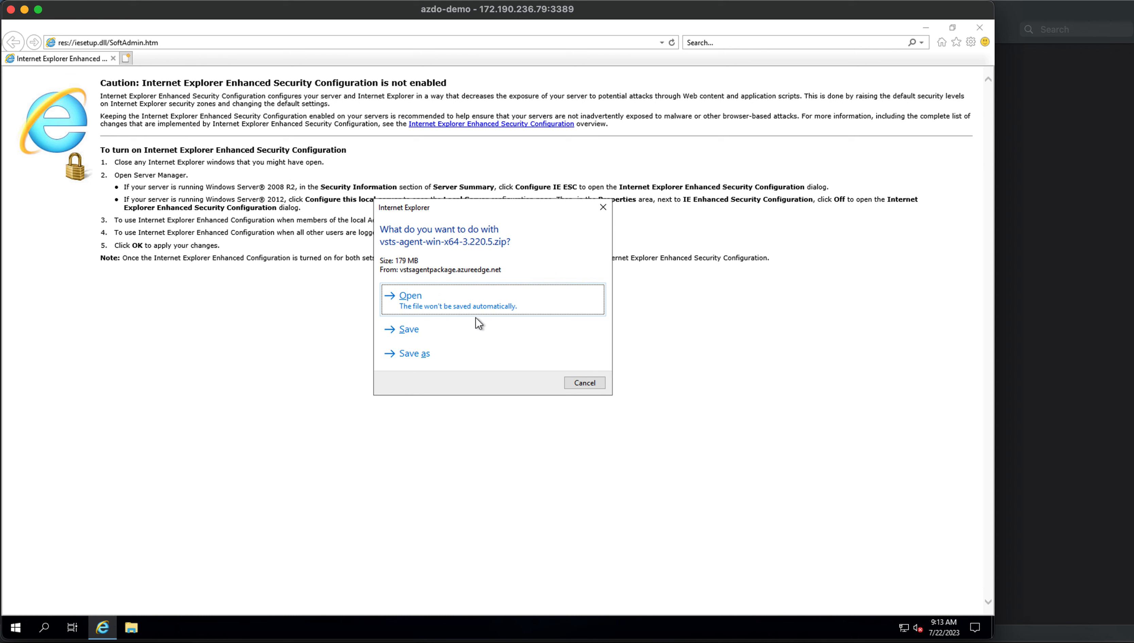
click(434, 336)
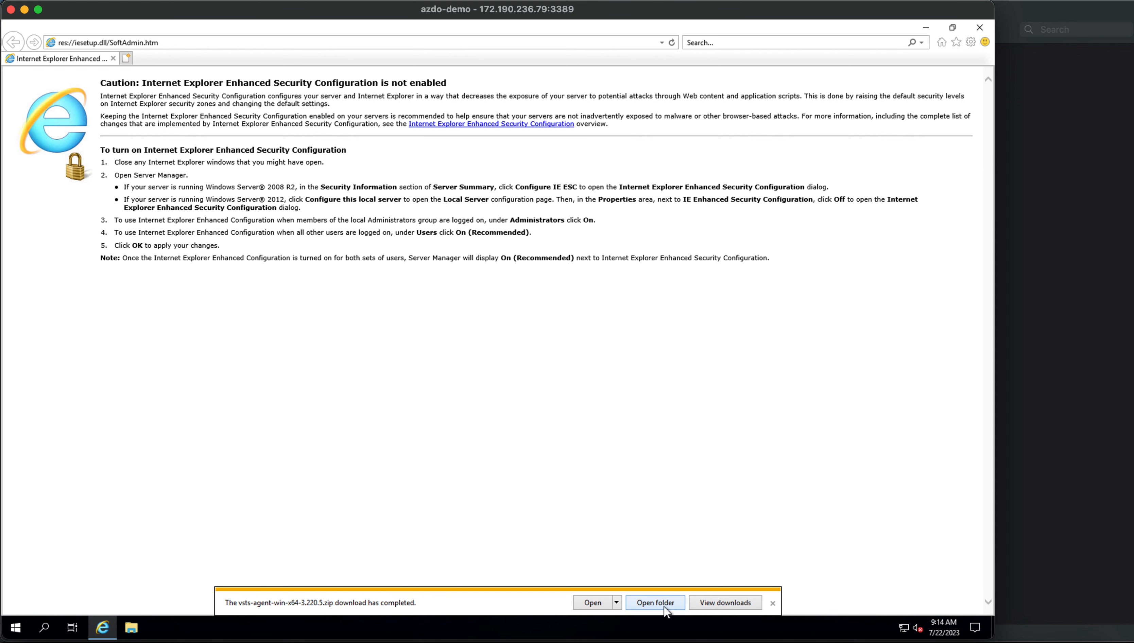
click(664, 605)
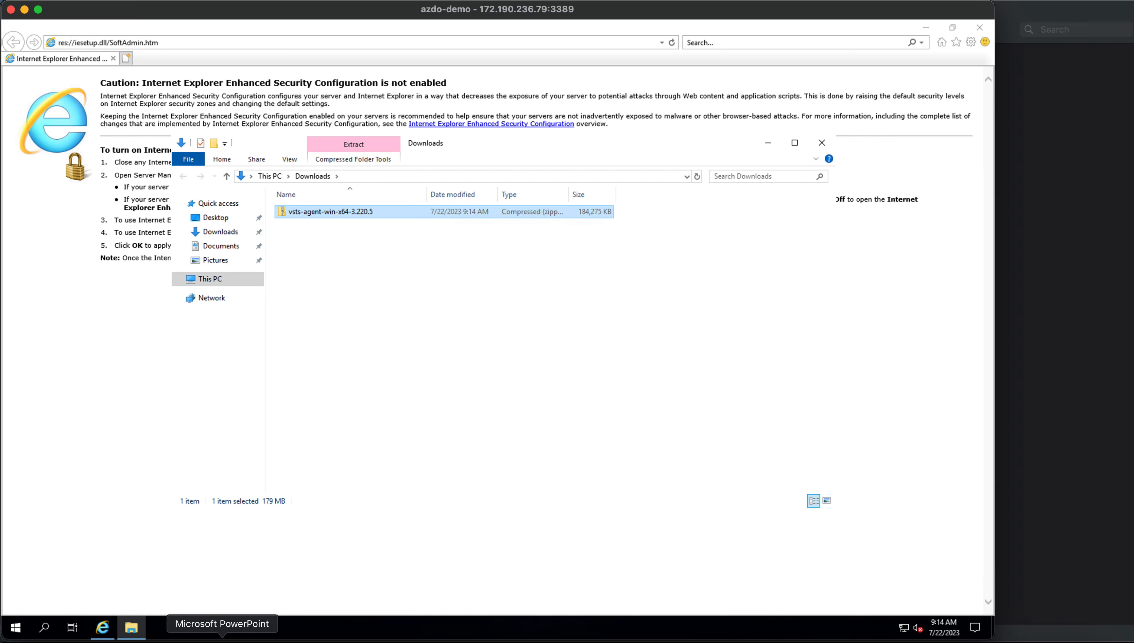
Switch to Chrome and copy the command "mkdir agent ; cd agent" from the Windows agent instructions
click(181, 638)
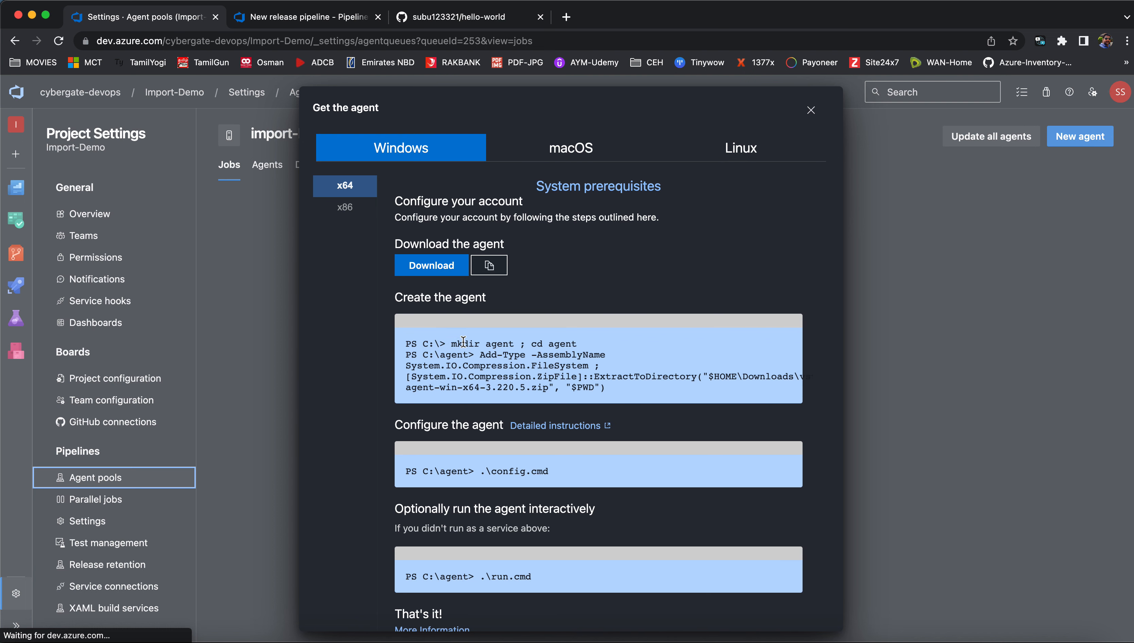
drag(451, 342, 576, 343)
key(ctrl+c)
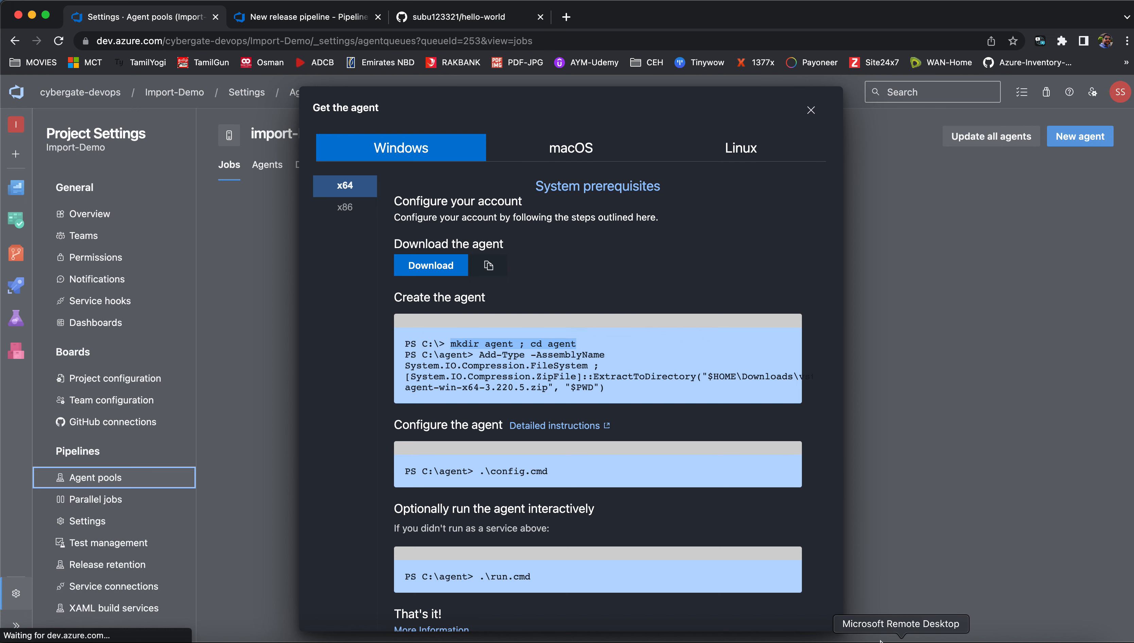
Switch to the azdo-demo remote session, open Windows PowerShell (x86) as administrator, and widen its window
right_click(901, 638)
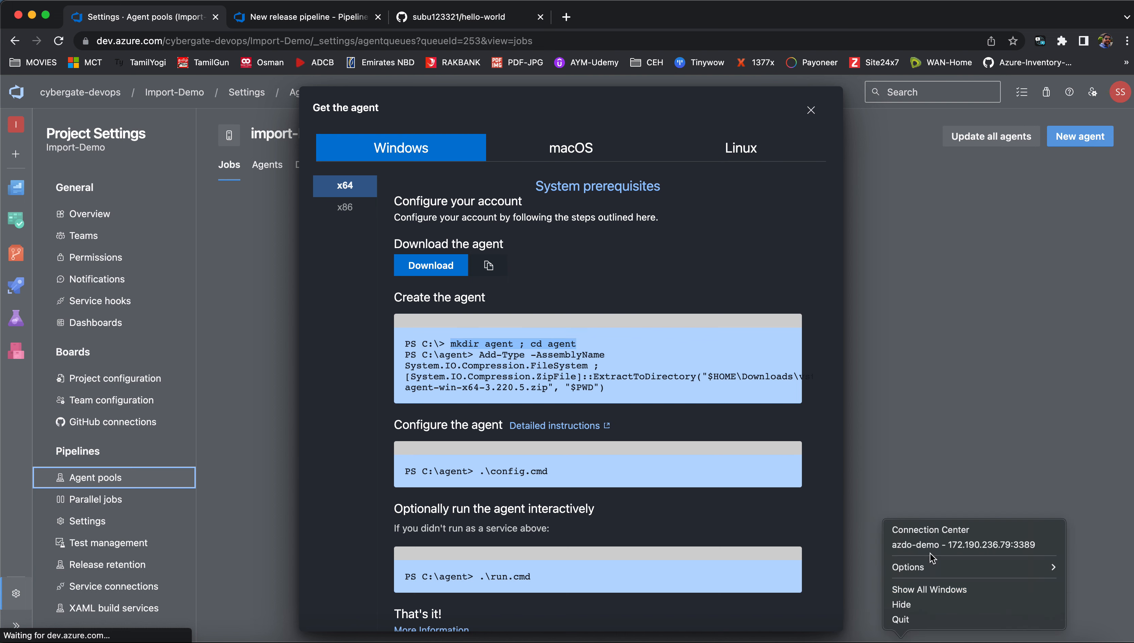
click(930, 550)
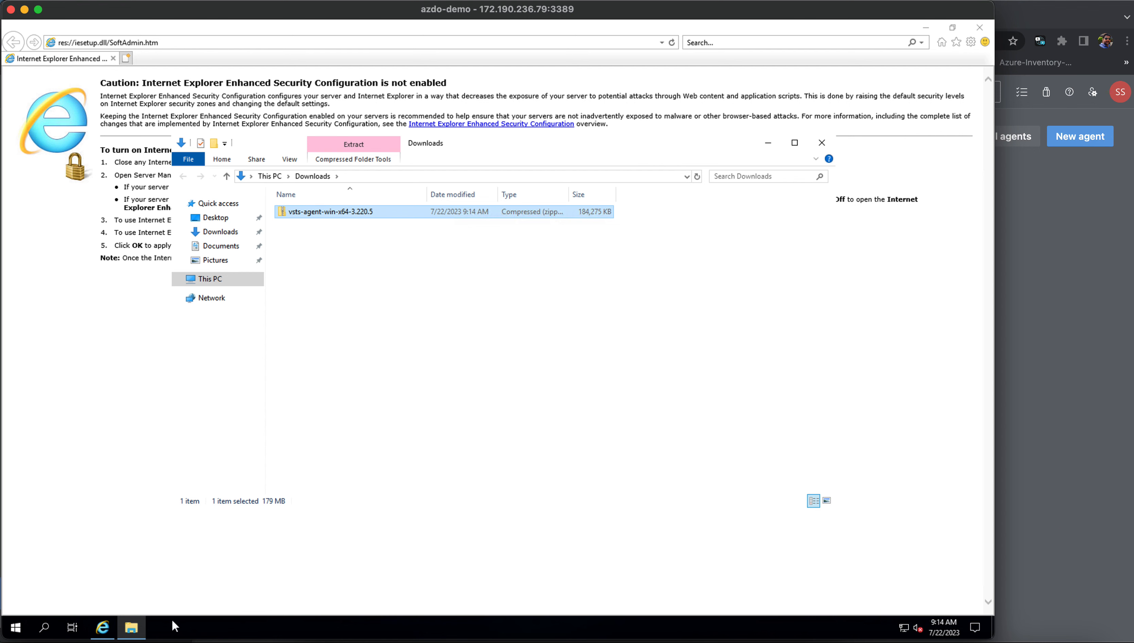
click(45, 628)
text(powe)
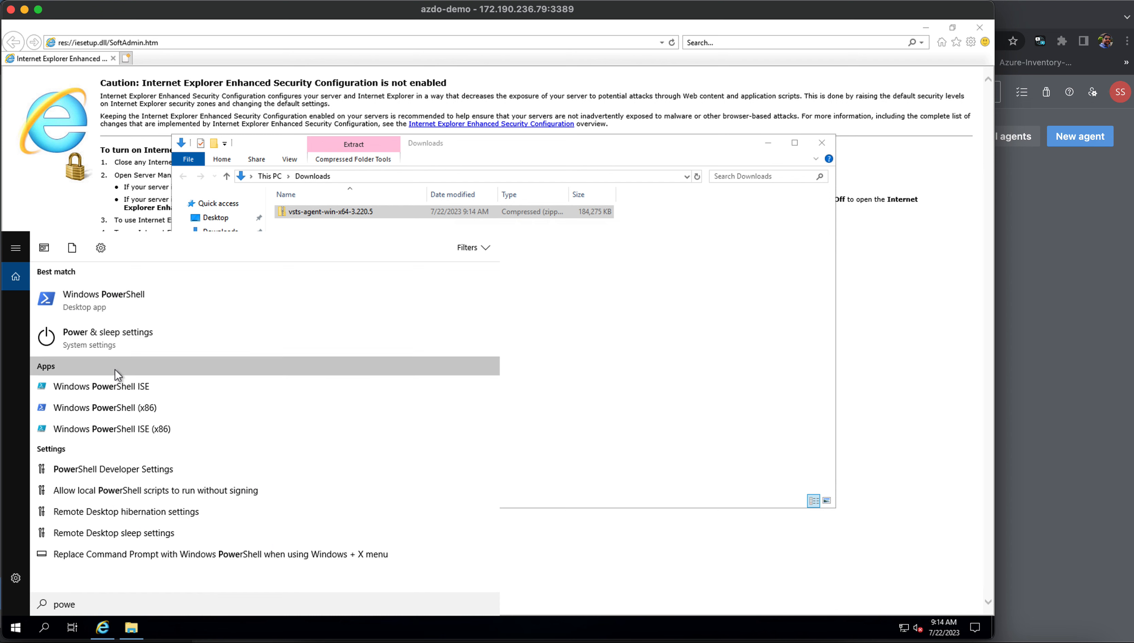
right_click(121, 407)
click(188, 421)
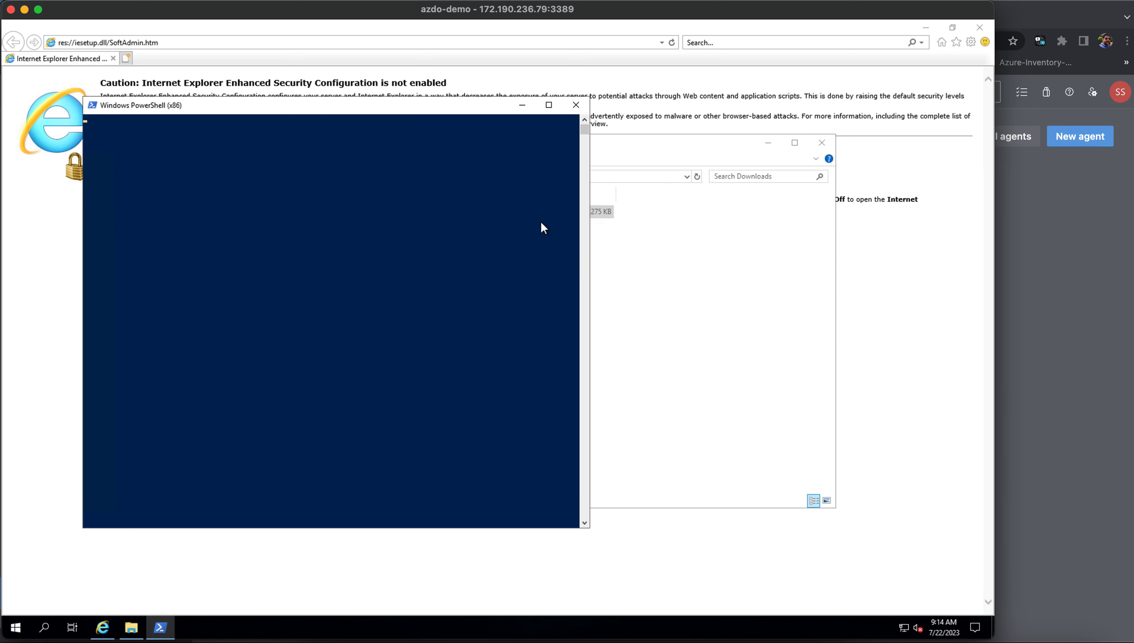
drag(592, 234, 923, 244)
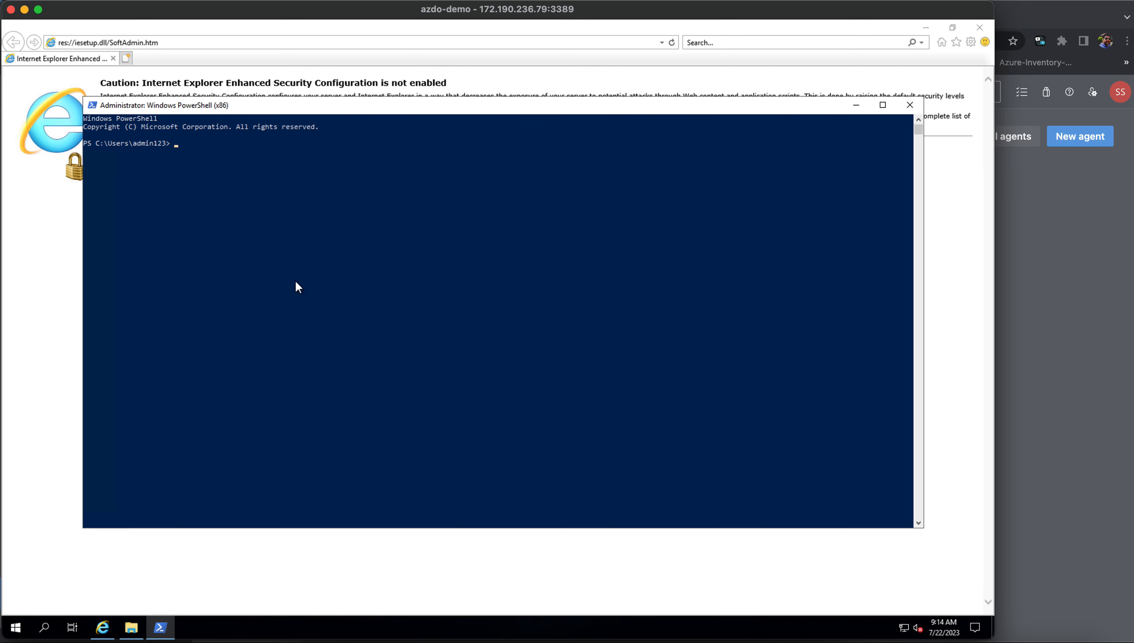
Change to the C:\ root directory and run the copied "mkdir agent ; cd agent" command
text(cd ..)
key(Return)
text(cd ..)
key(Return)
key(ctrl+v)
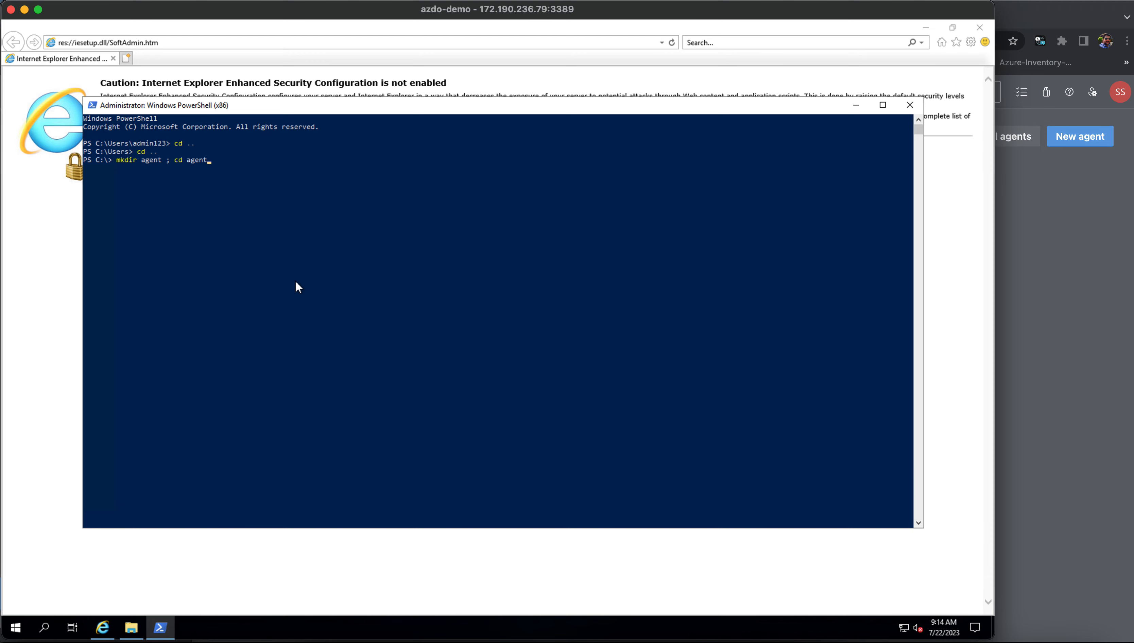
key(Return)
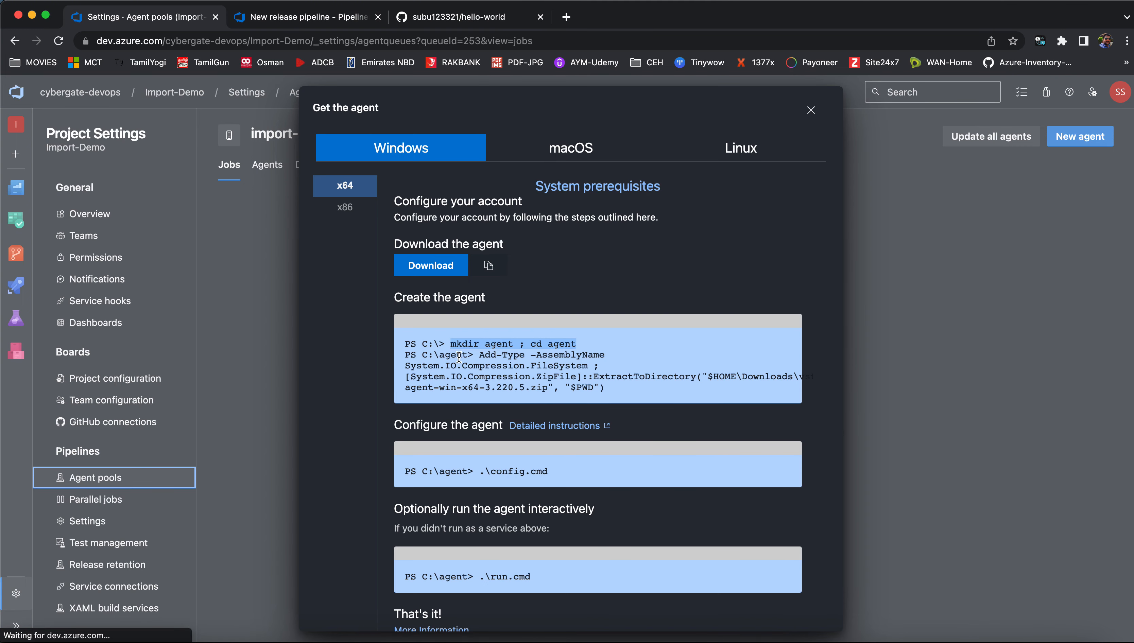
Copy the Add-Type extraction command from Chrome's agent instructions and run it in C:\agent in the azdo-demo PowerShell, unpacking vsts-agent-win-x64-3.220.5.zip
drag(479, 355, 610, 392)
key(ctrl+c)
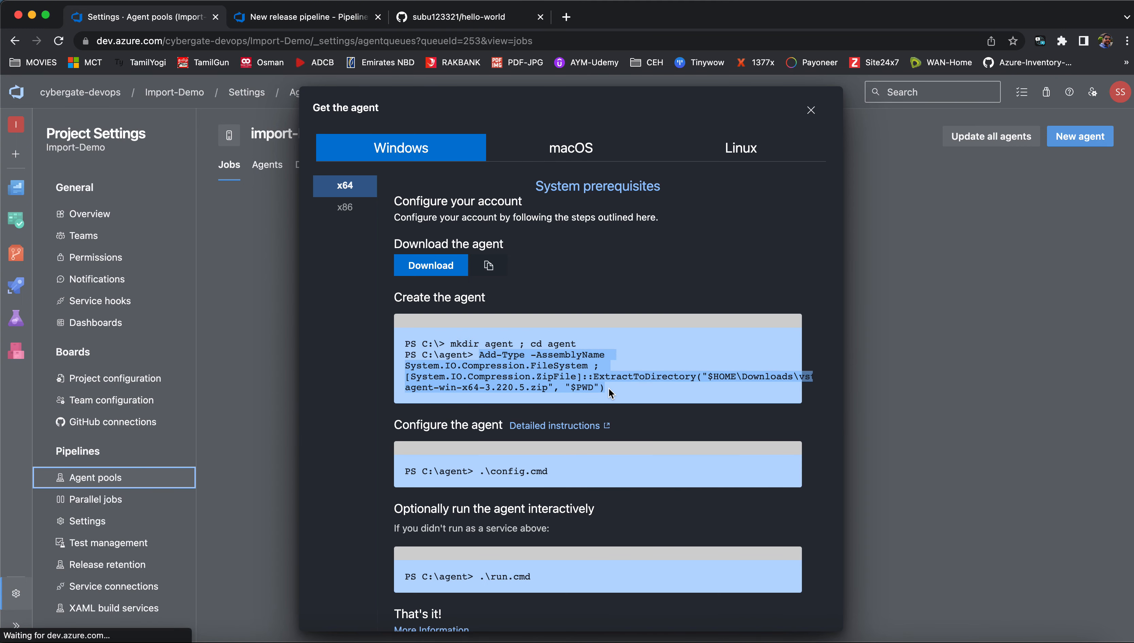
right_click(901, 639)
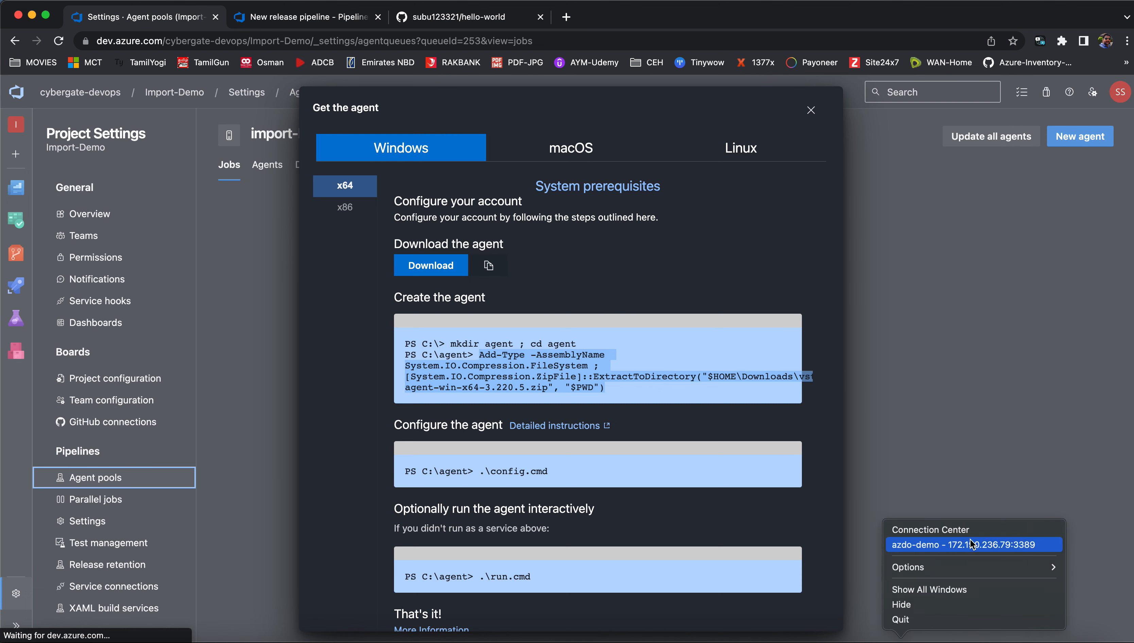
click(968, 545)
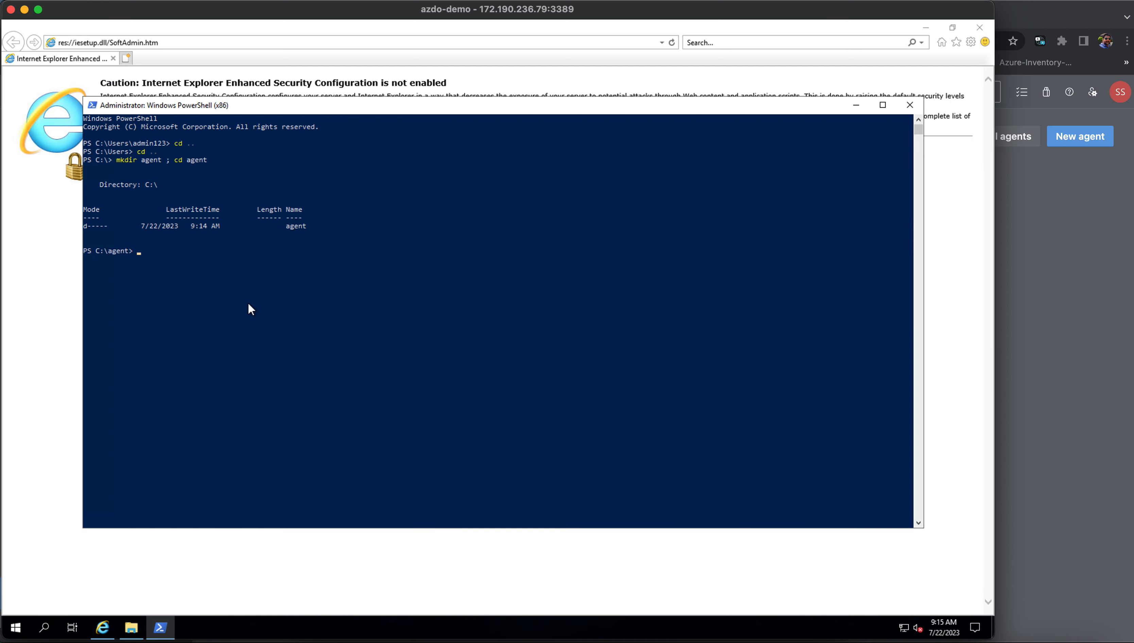
key(ctrl+v)
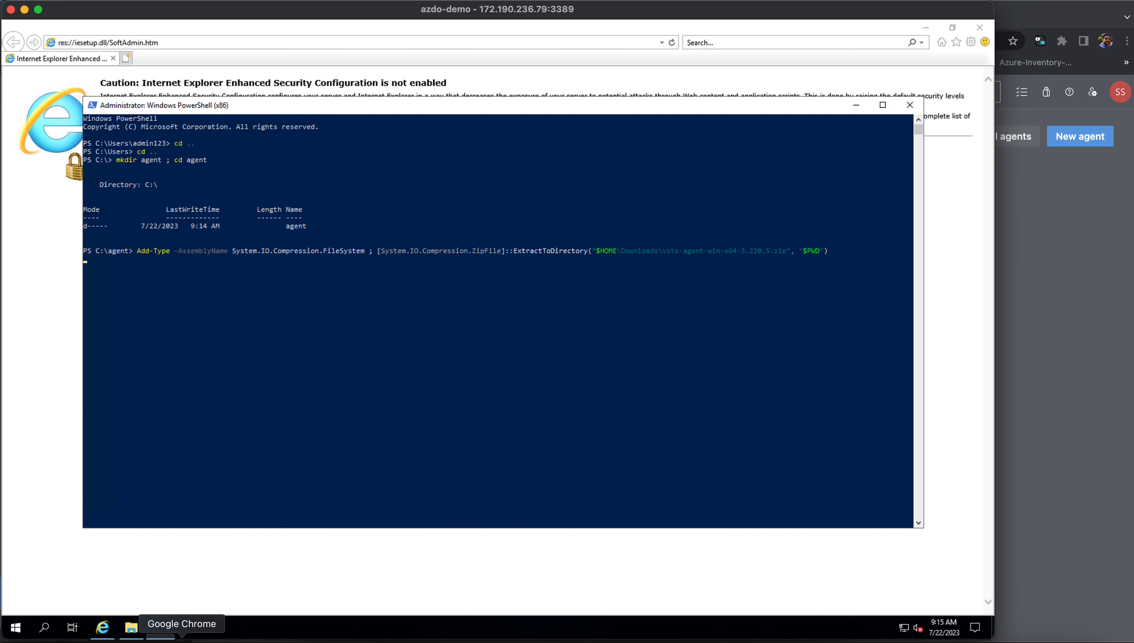
Review the .\config.cmd and .\run.cmd commands in Chrome's agent instructions and close the instructions
click(181, 638)
drag(479, 470, 554, 473)
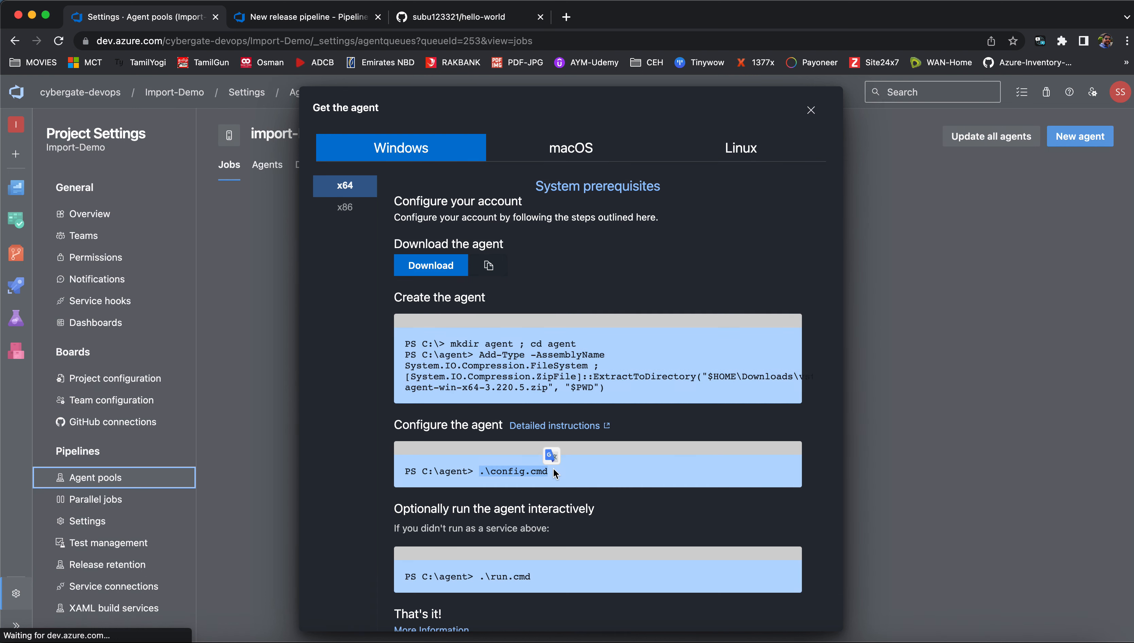
scroll(549, 468, down, 1)
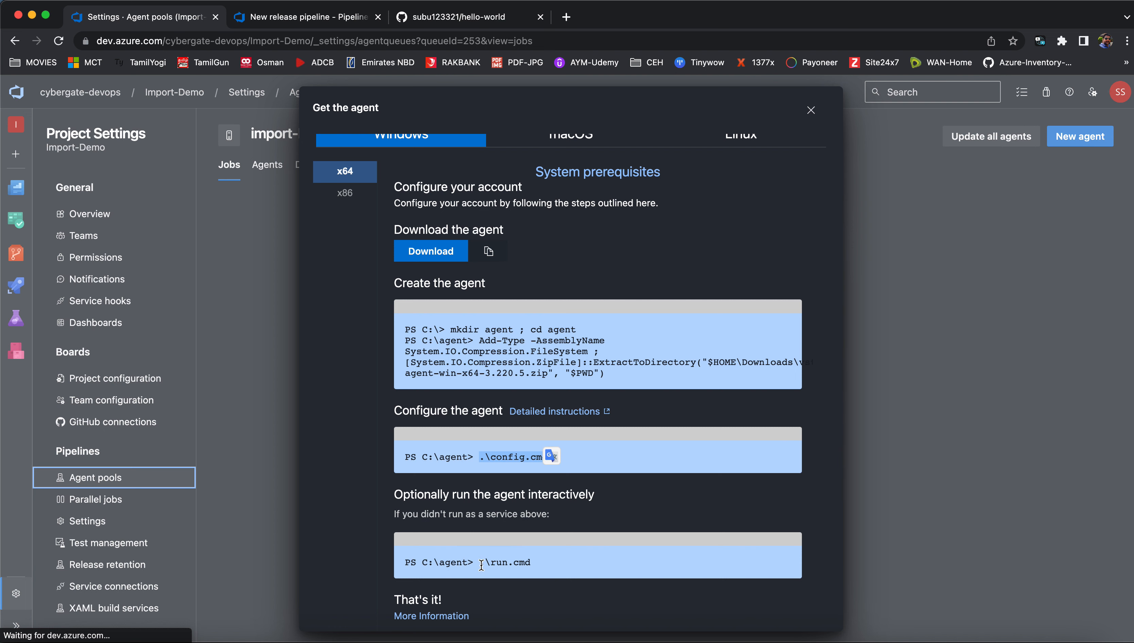
scroll(566, 568, down, 1)
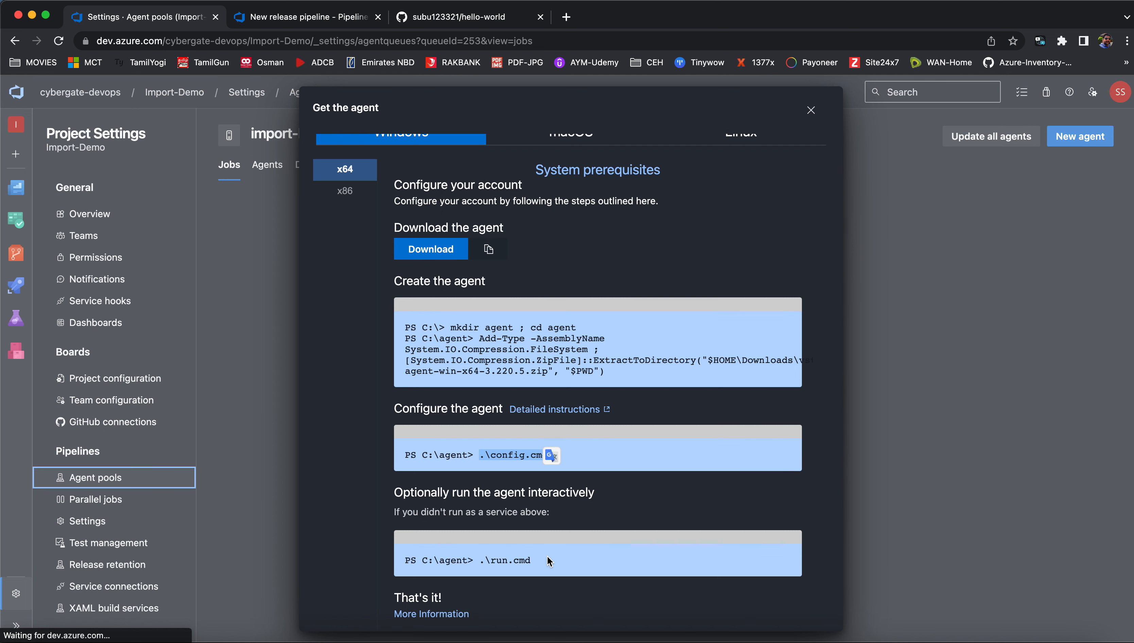
scroll(547, 555, down, 5)
scroll(722, 267, up, 5)
click(811, 110)
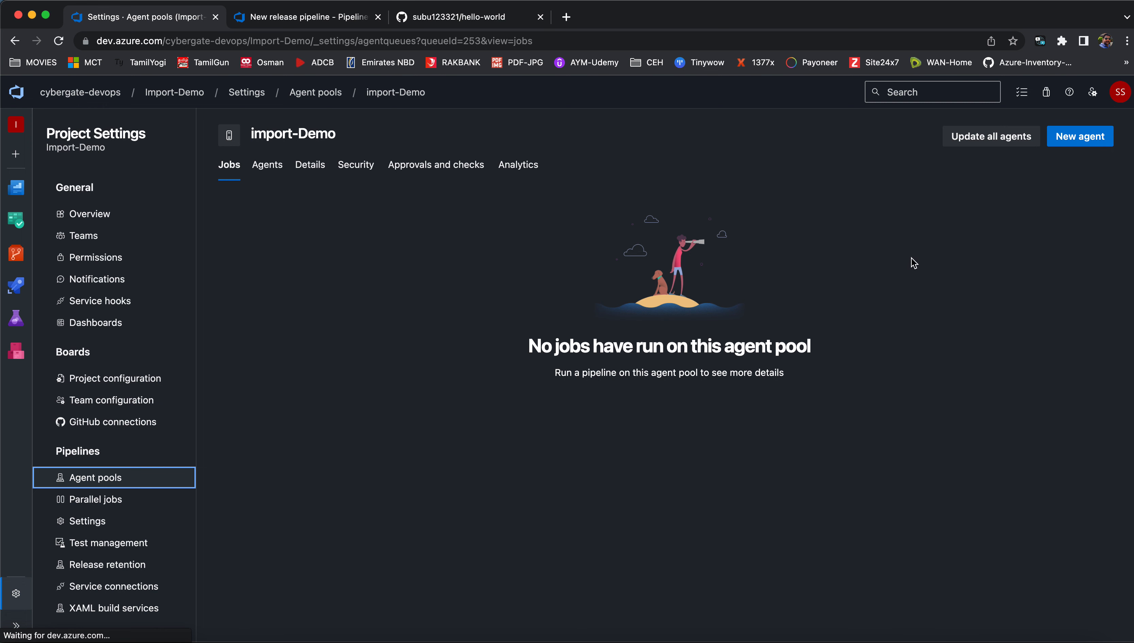
Start a new personal access token from the user settings and name it import-demo-agent
click(1095, 100)
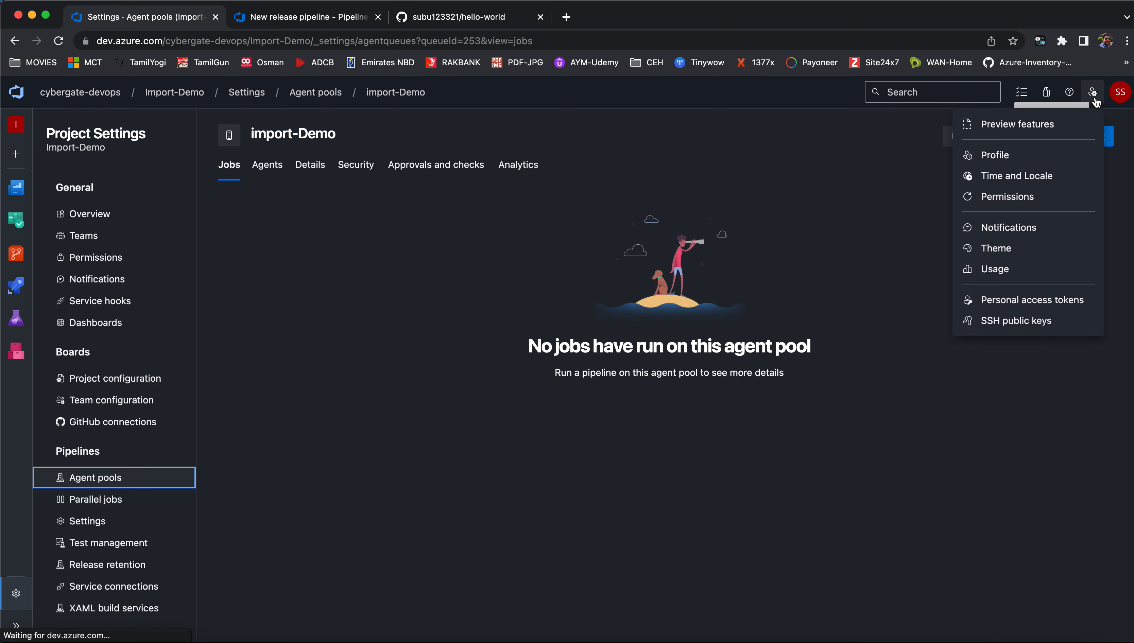
click(1037, 305)
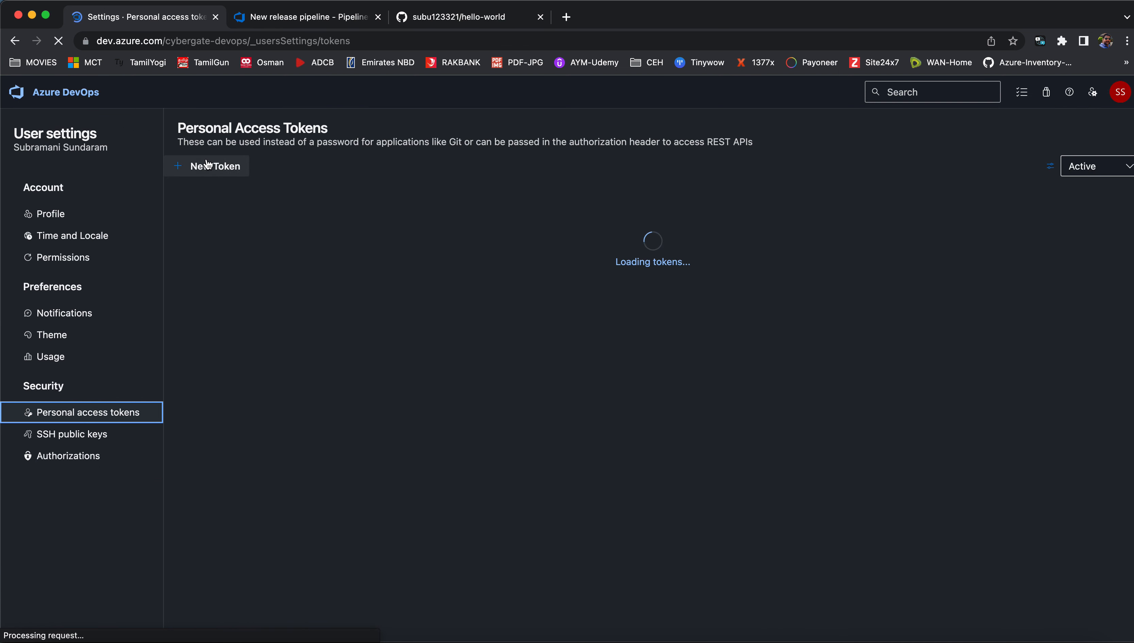
click(218, 168)
click(755, 160)
text(import-demo=-a)
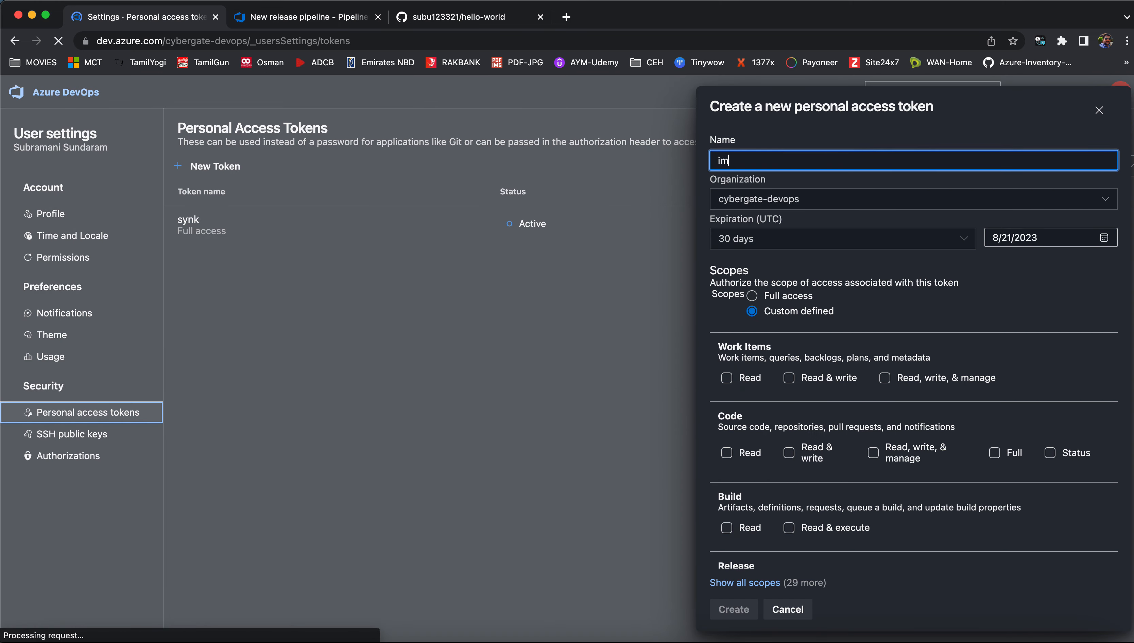
key(BackSpace)
key(BackSpace)
key(BackSpace)
text(-agent)
Set the token's expiration to 30 days and its scope to Full access
click(770, 241)
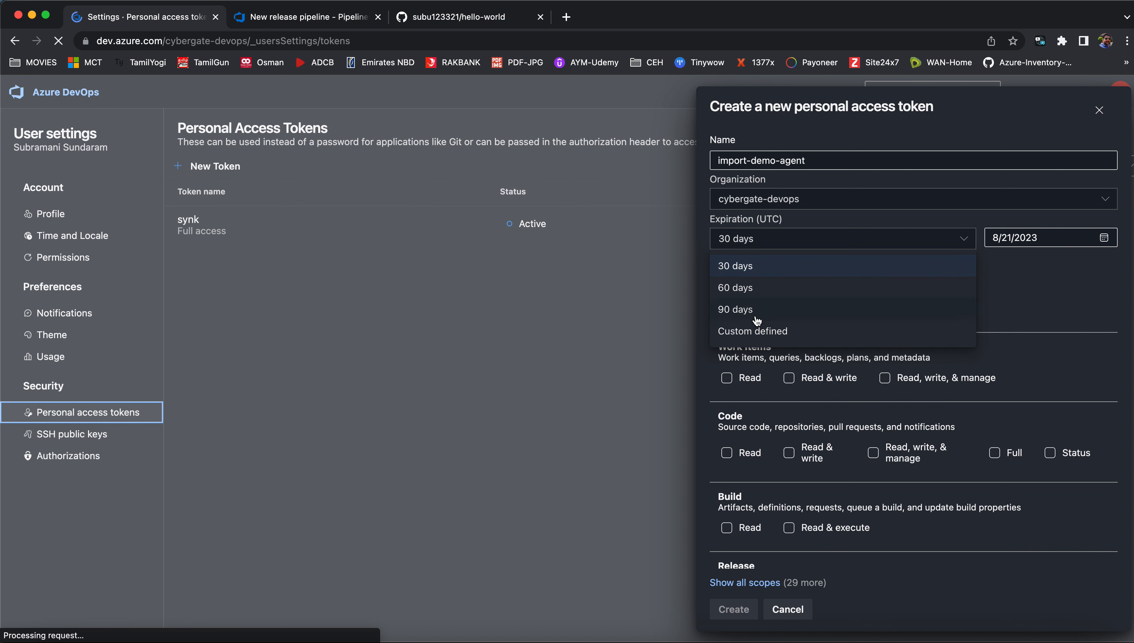
click(754, 268)
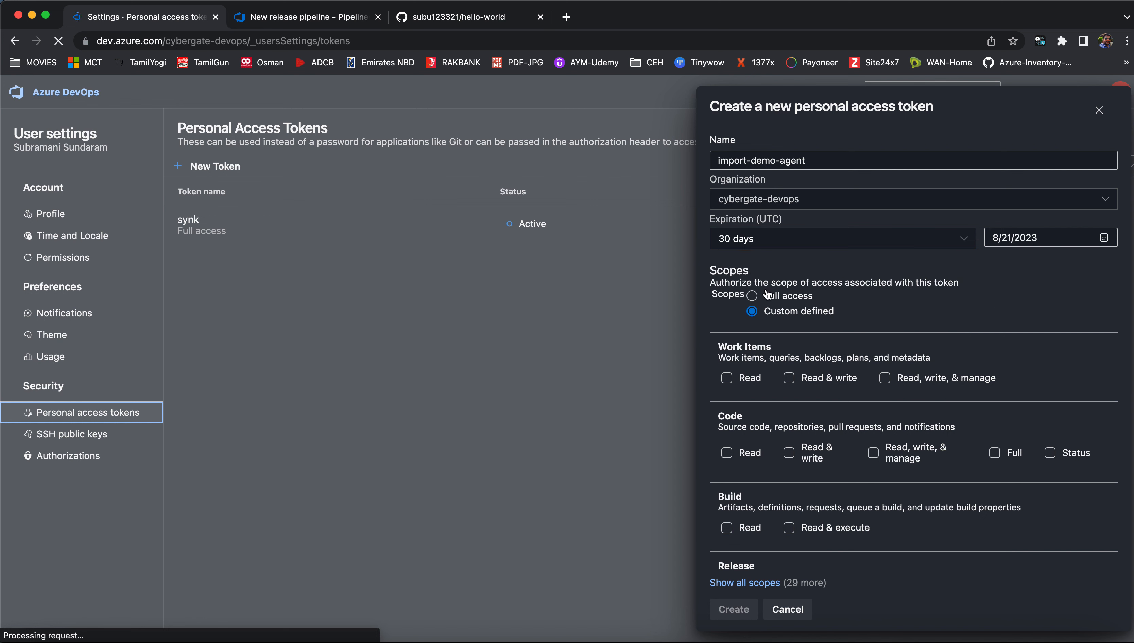
click(752, 296)
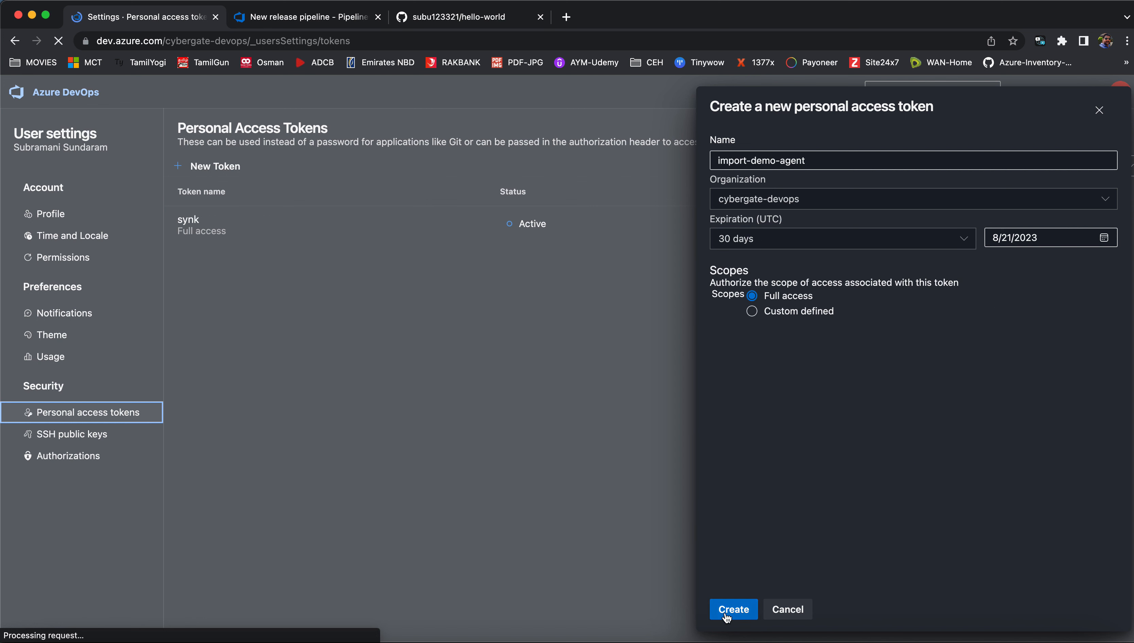
Switch the token to custom defined scopes and look through the available permissions
click(752, 315)
scroll(817, 413, down, 5)
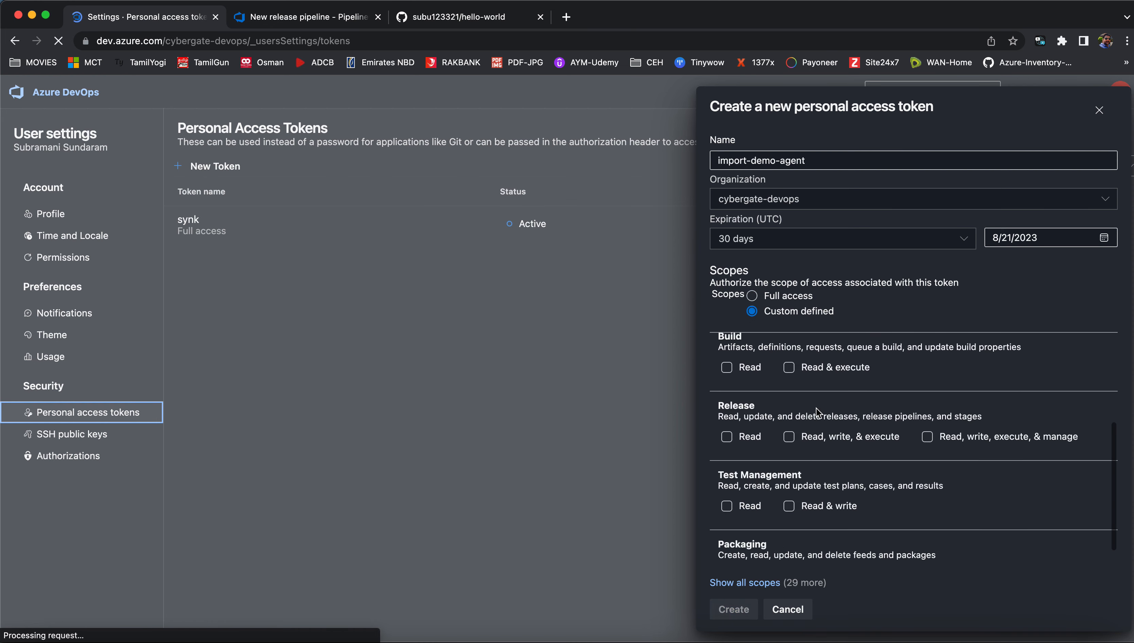
scroll(815, 413, up, 4)
scroll(815, 413, down, 1)
Give the import-demo-agent token full access, create it, and copy the generated token
click(751, 296)
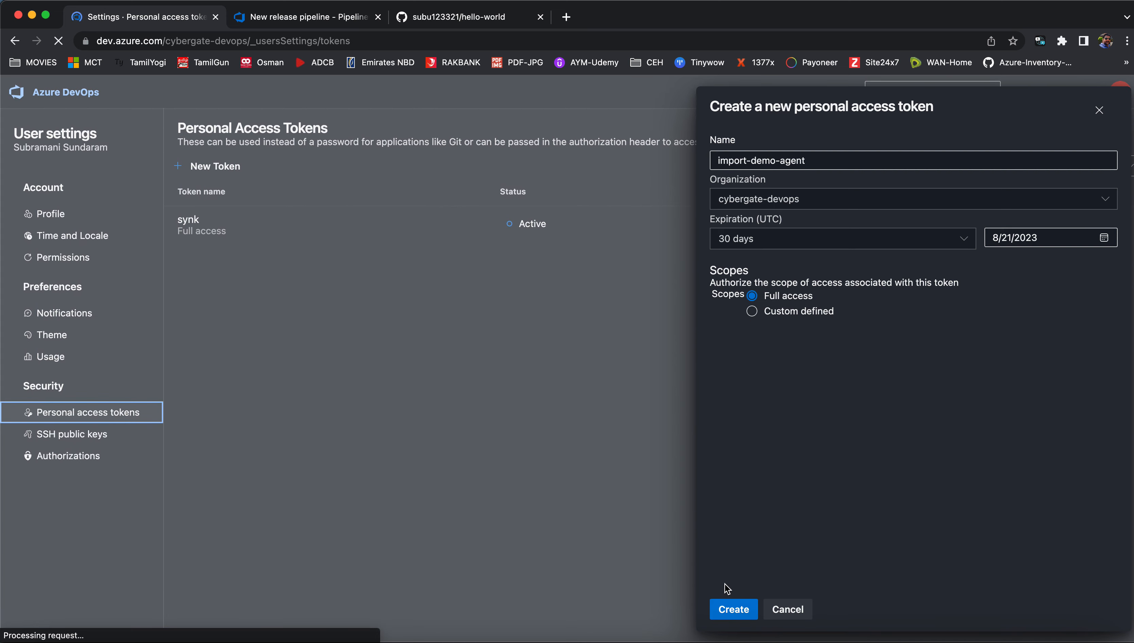
click(733, 611)
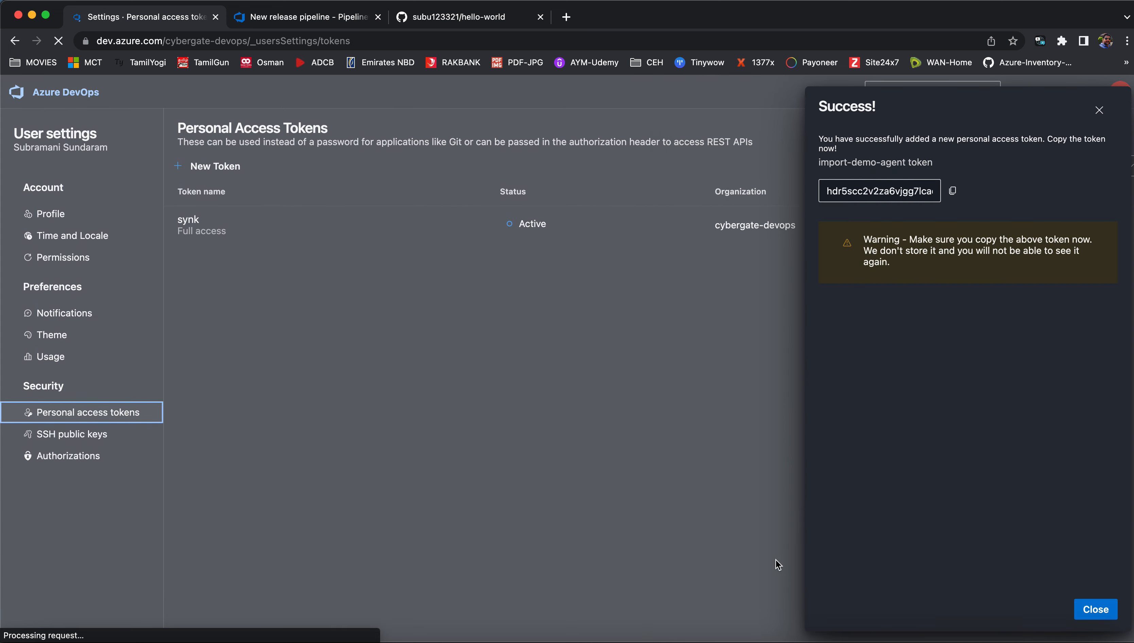
click(958, 192)
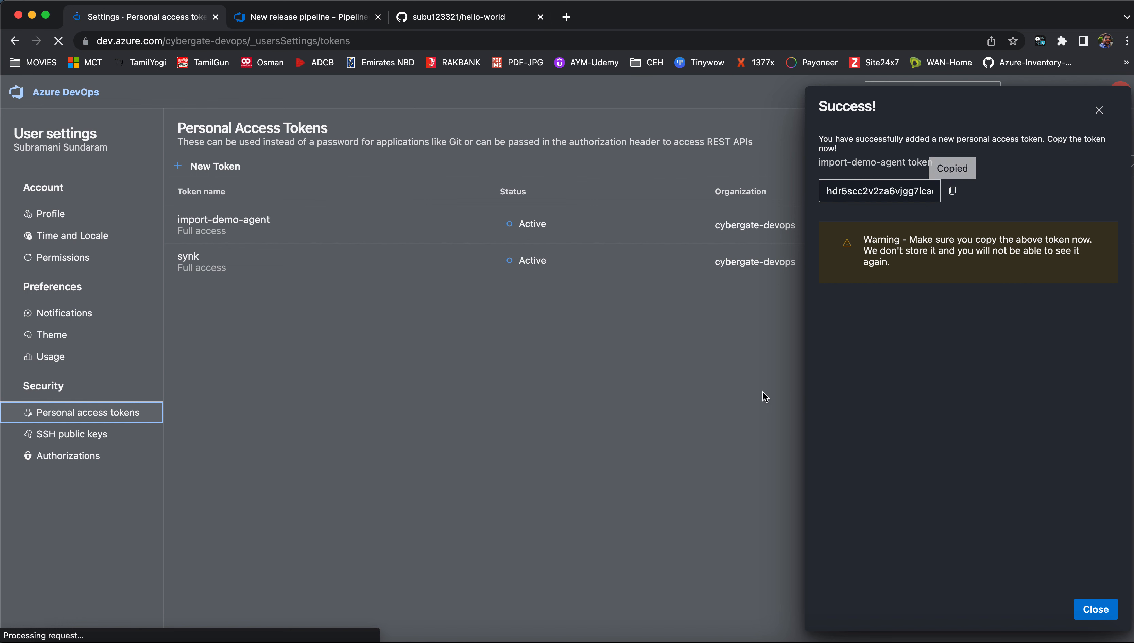
In the azdo-demo remote session, paste the personal access token into a new Notepad document and minimize it
right_click(900, 639)
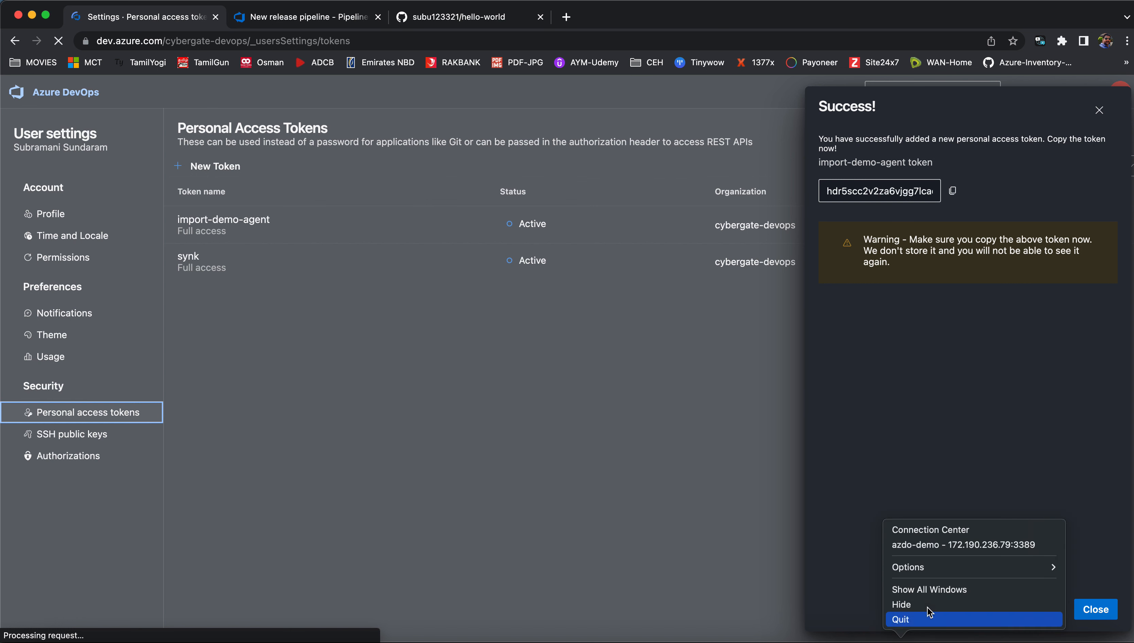
click(947, 544)
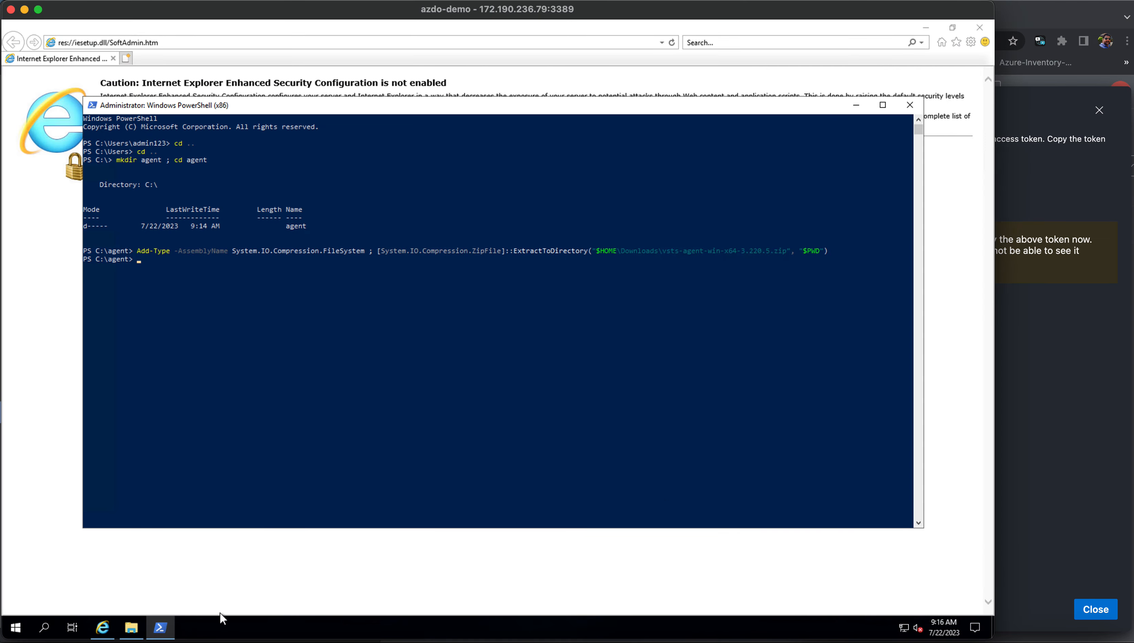
click(43, 627)
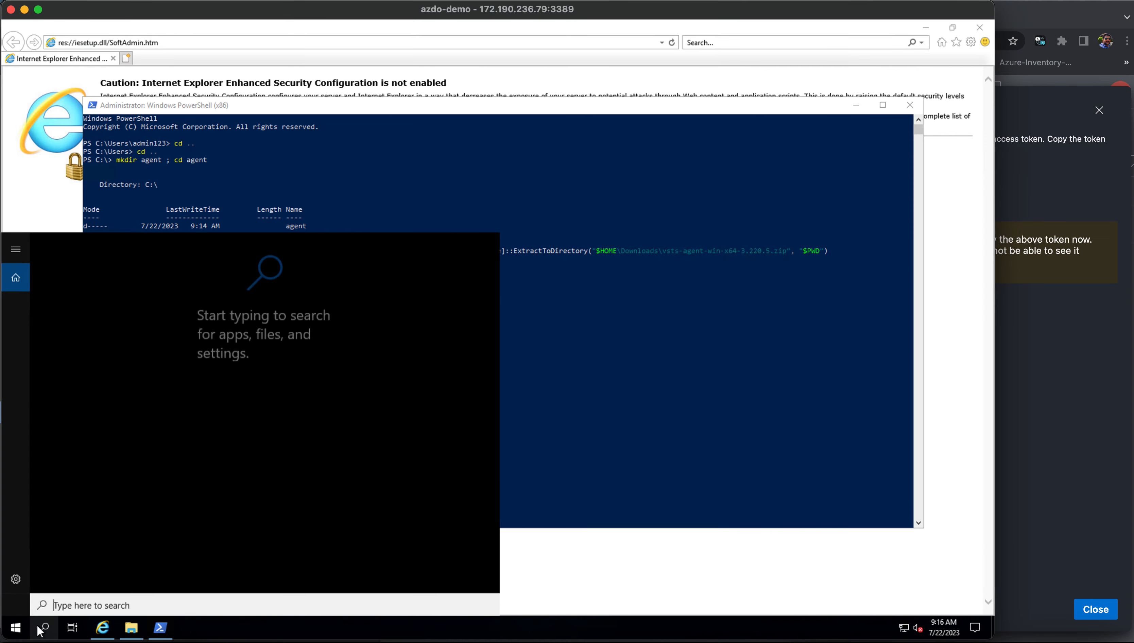
text(notep)
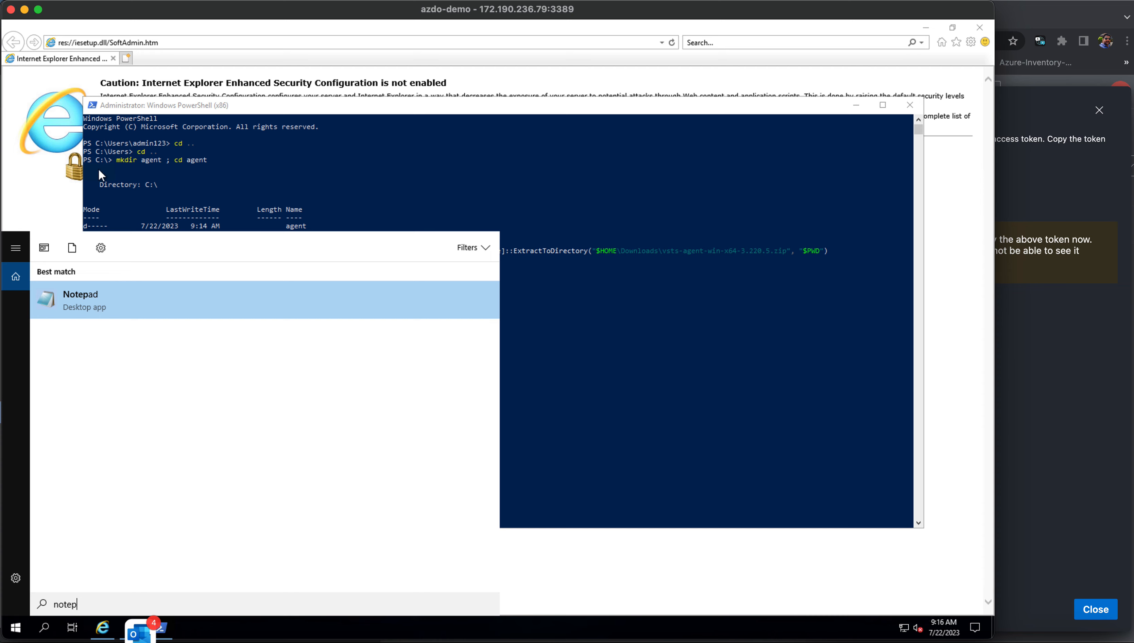
click(183, 318)
key(ctrl+v)
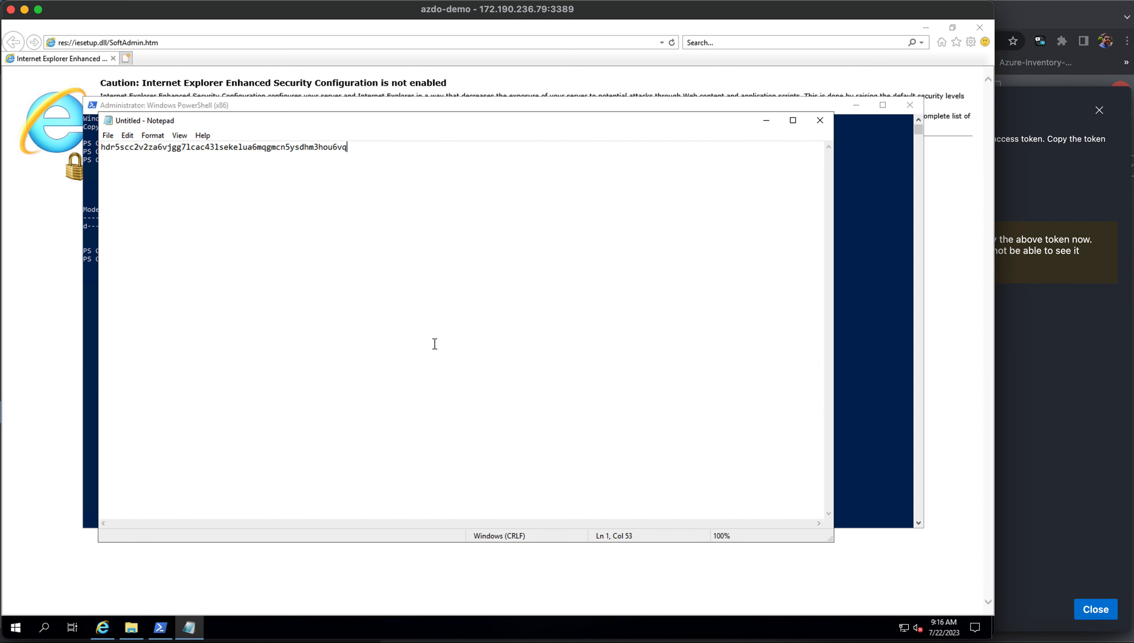
click(767, 120)
List the contents of C:\agent in PowerShell with dir to check the extracted agent files
click(494, 309)
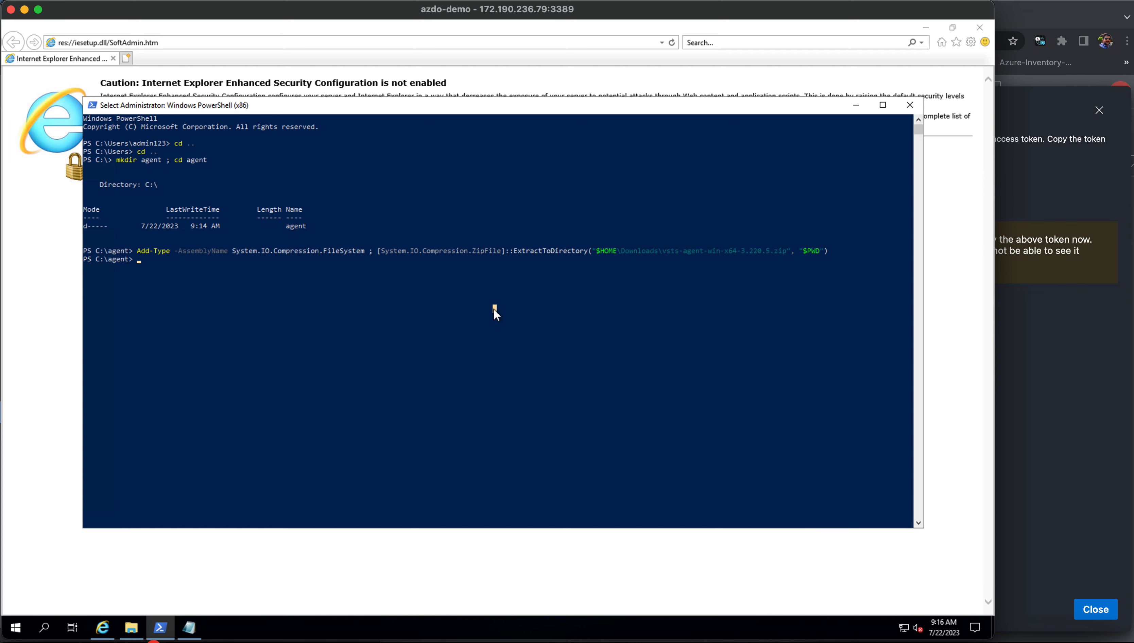
text(dir)
key(Return)
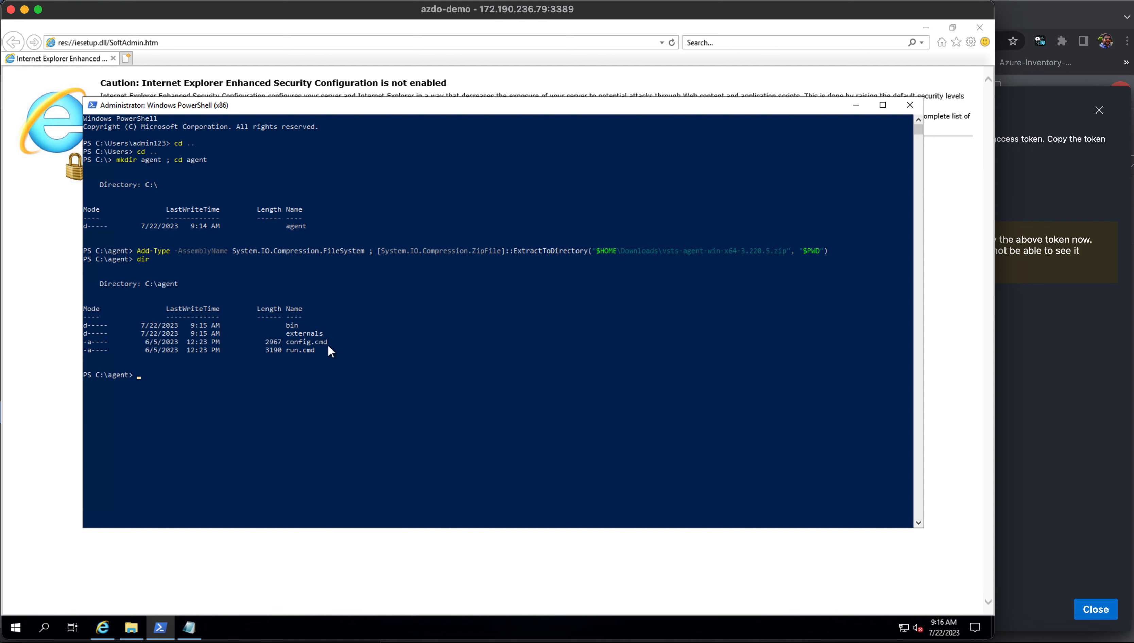
click(246, 391)
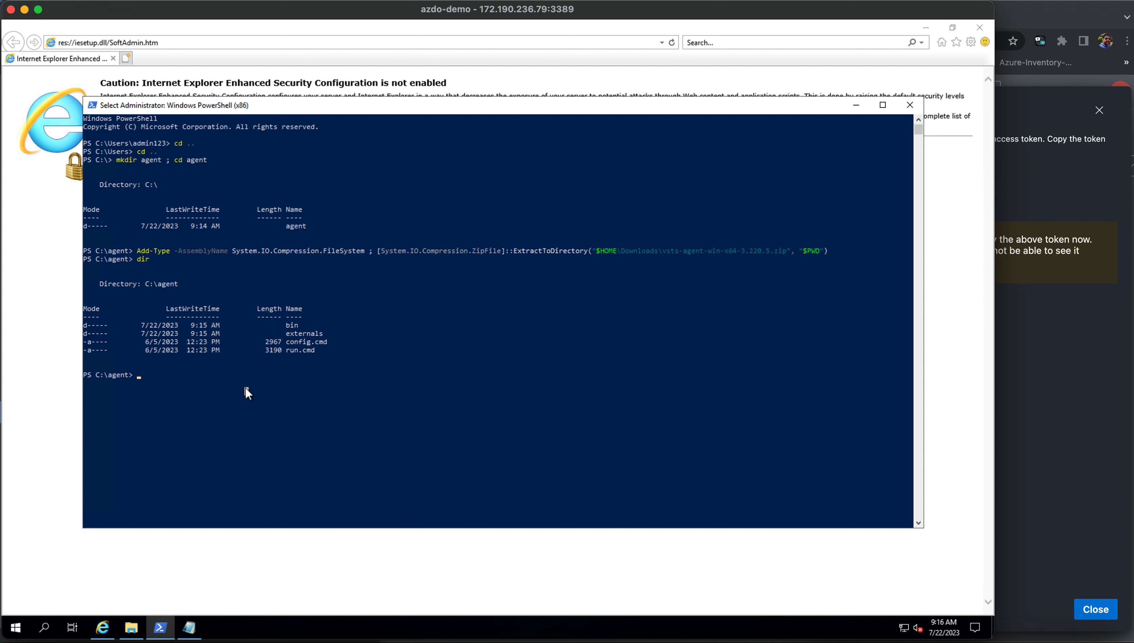
key(Escape)
text(.\con)
key(Tab)
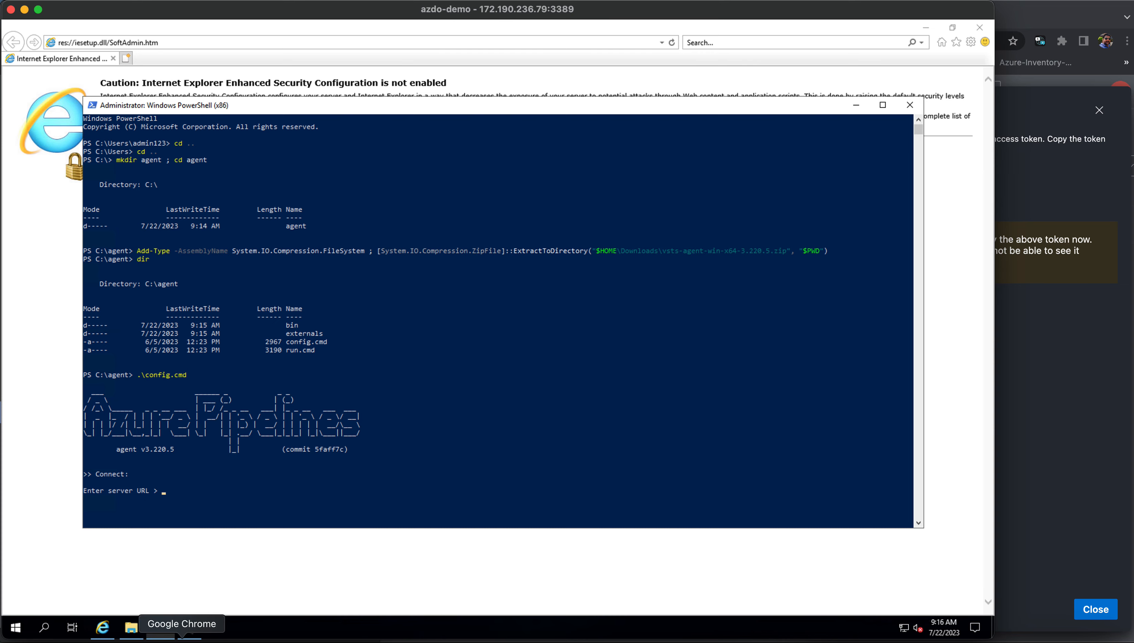
click(182, 639)
drag(247, 41, 93, 41)
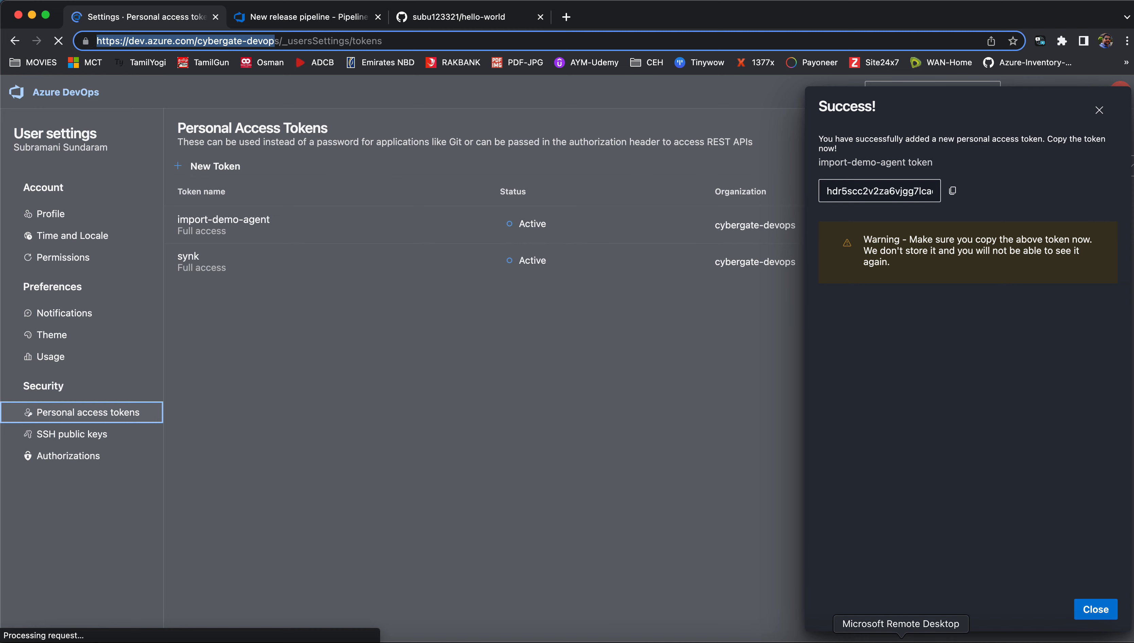
right_click(900, 639)
click(942, 547)
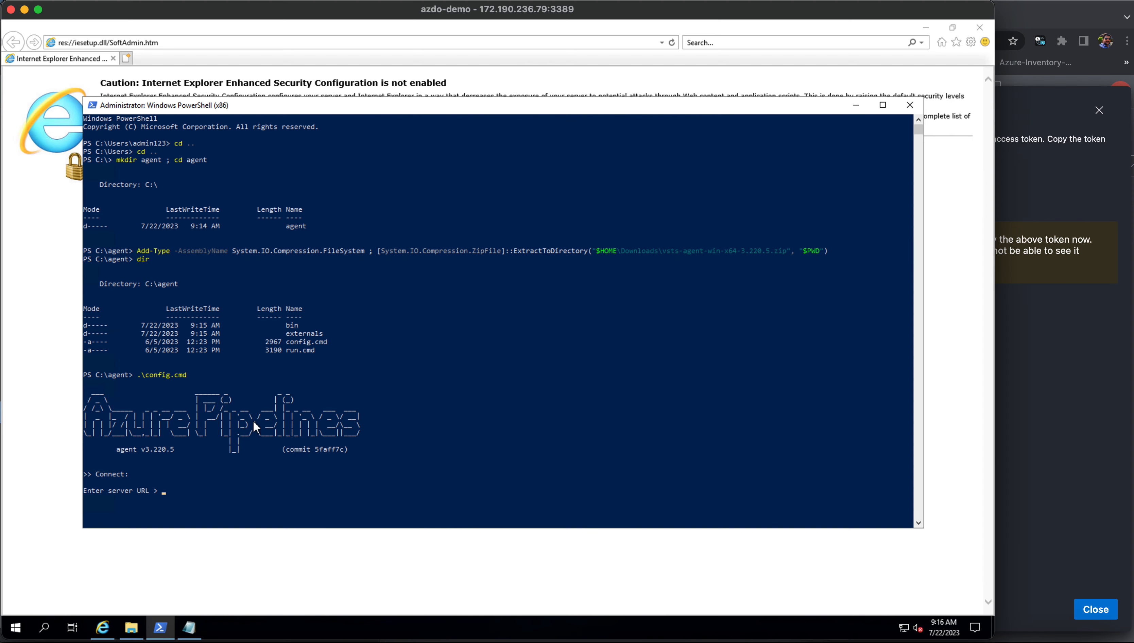
key(ctrl+v)
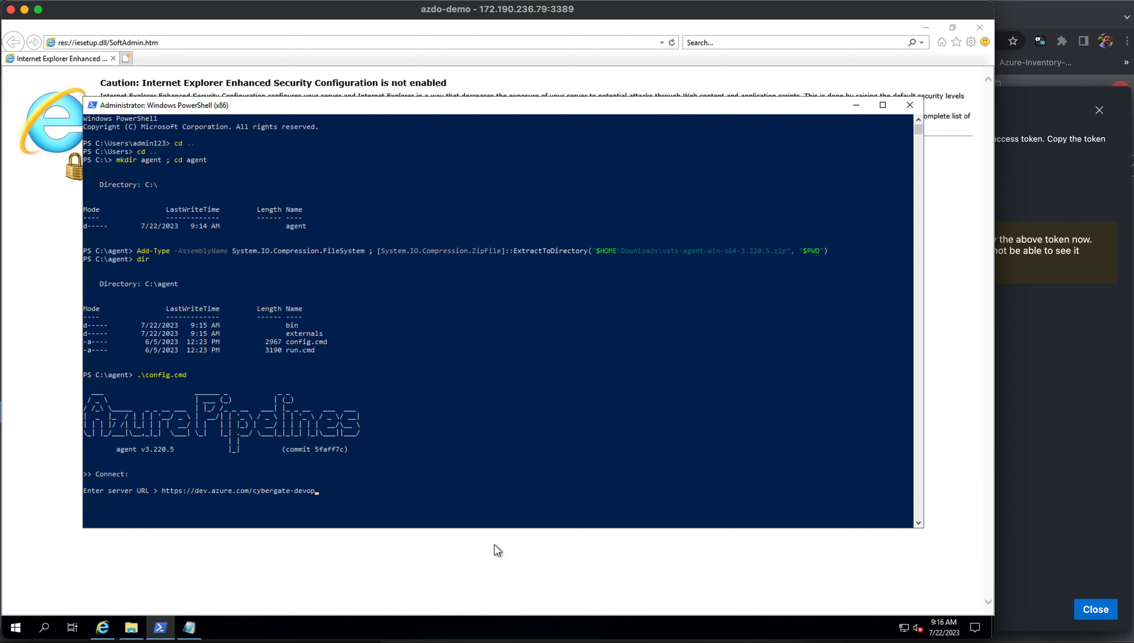
text(s)
key(Return)
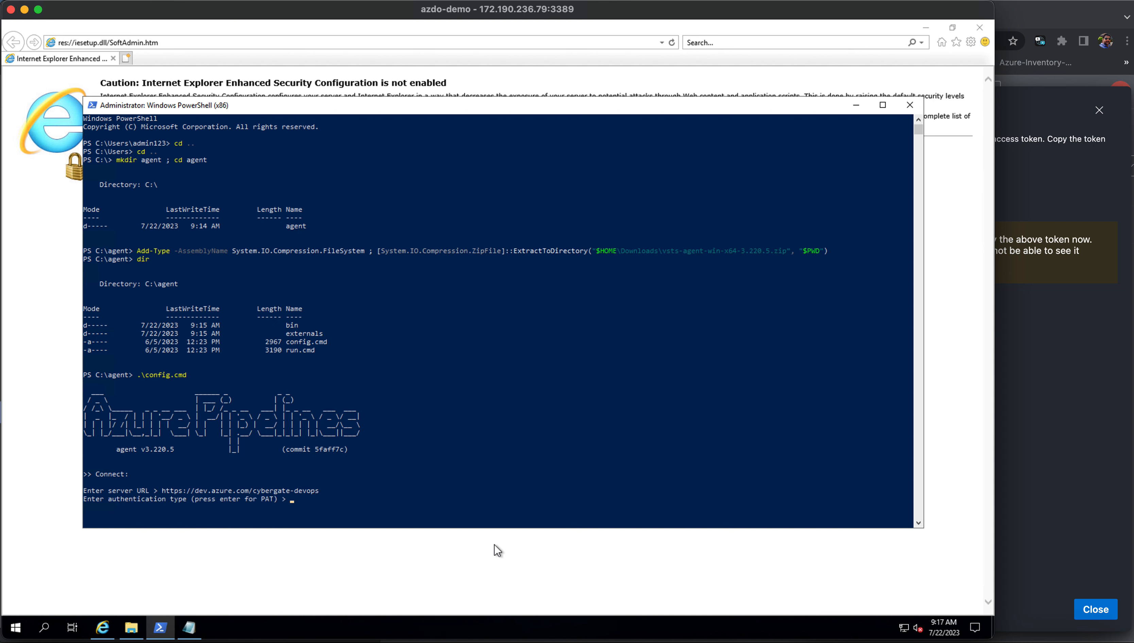
Set the authentication type to PAT and paste the personal access token copied from Notepad at the token prompt
text(PAT)
key(Return)
click(188, 630)
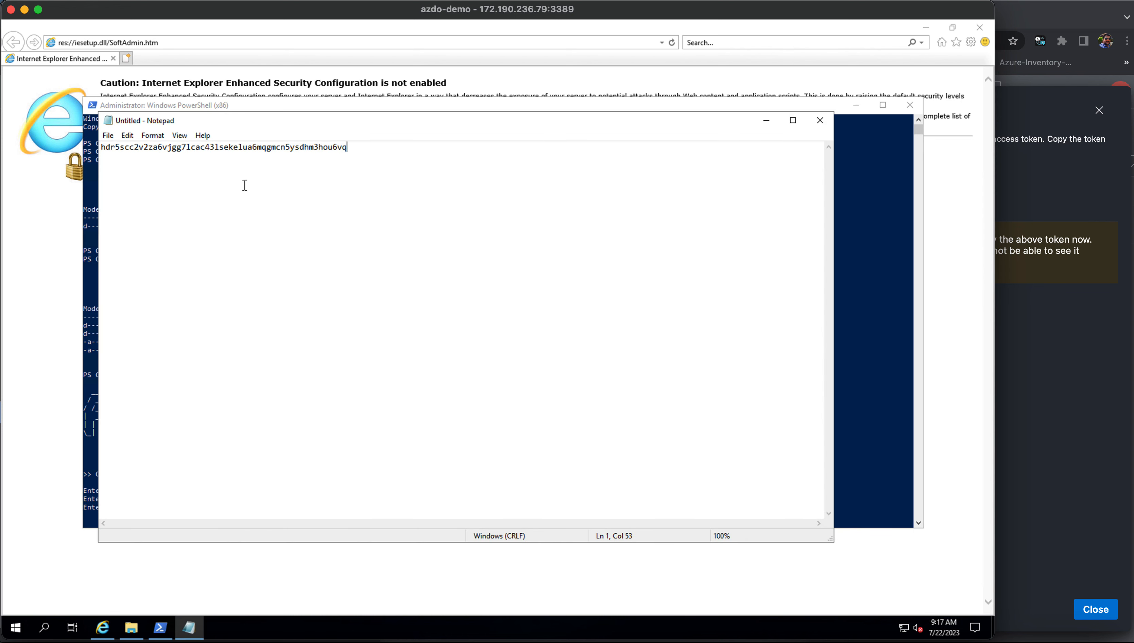
double_click(254, 147)
right_click(254, 149)
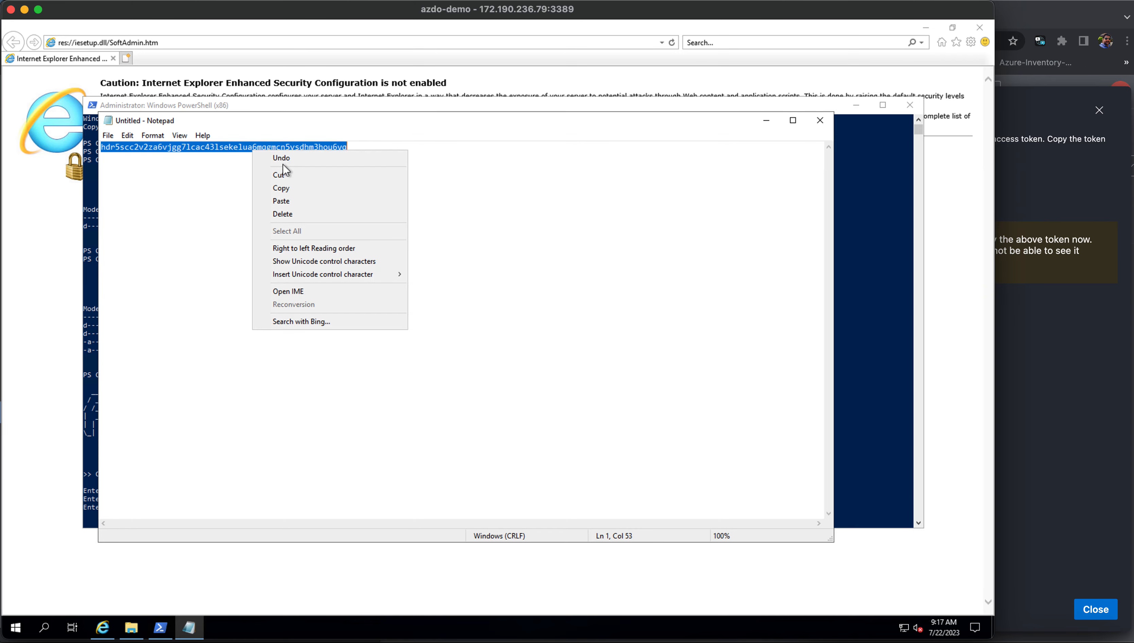
click(285, 185)
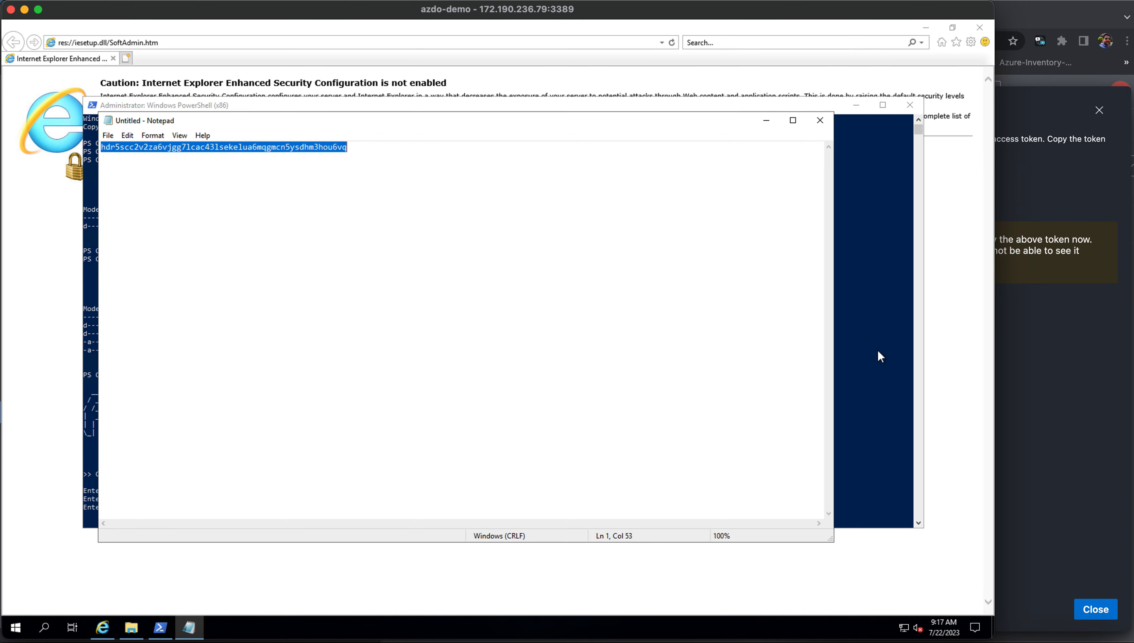
click(855, 362)
key(ctrl+v)
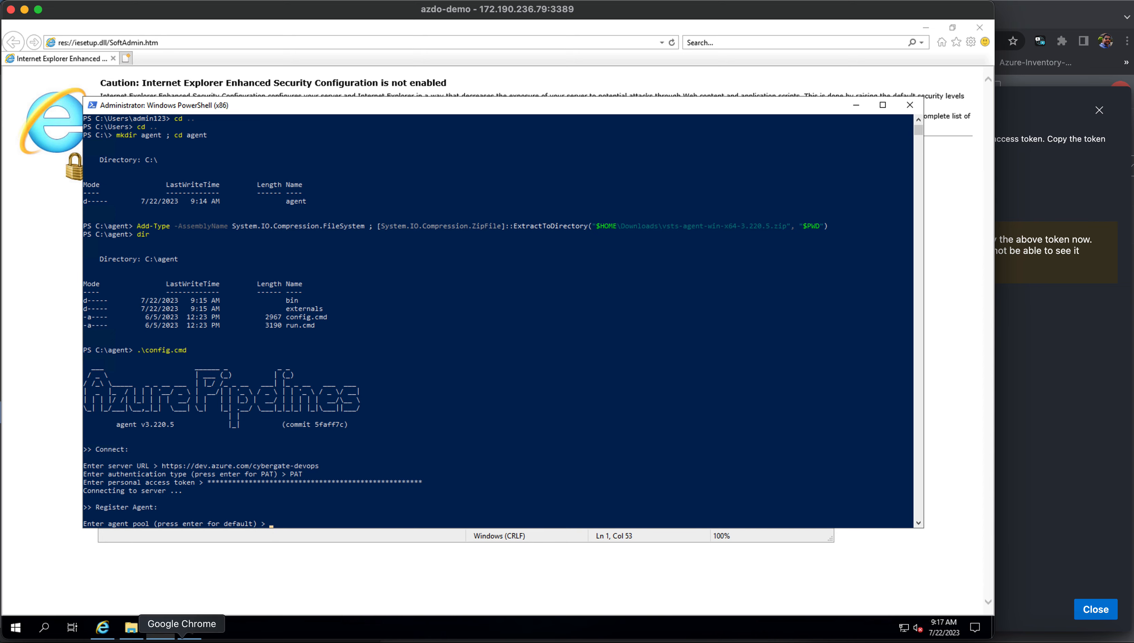
In Chrome, close the token confirmation, return to the import-Demo agent pool page, copy the pool name, and switch back to the azdo-demo session
click(182, 641)
click(606, 275)
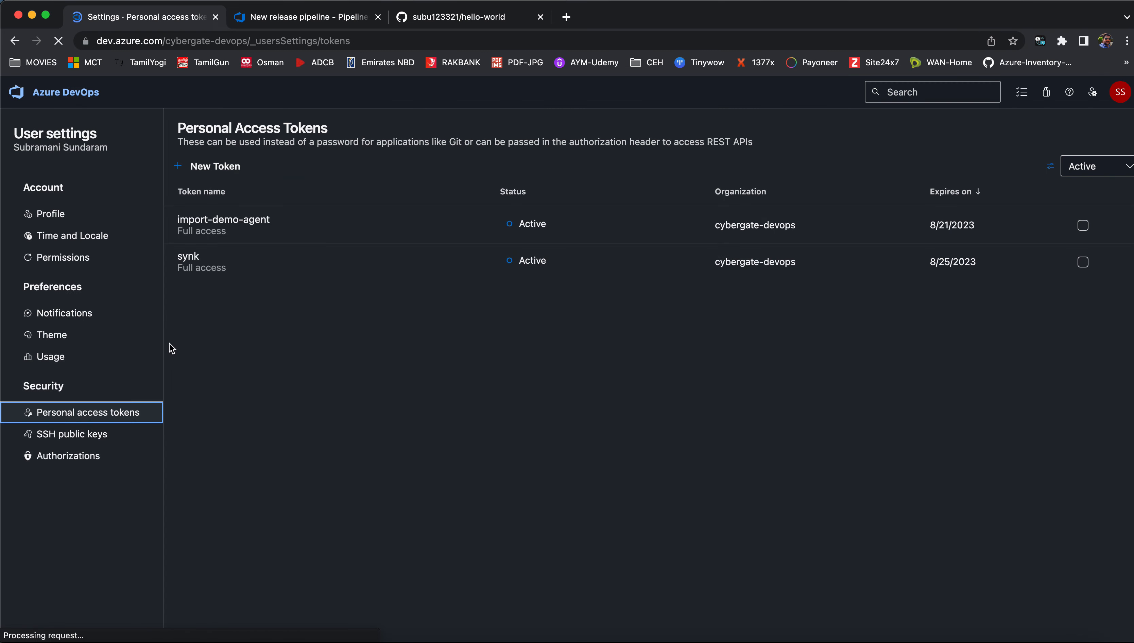
click(15, 41)
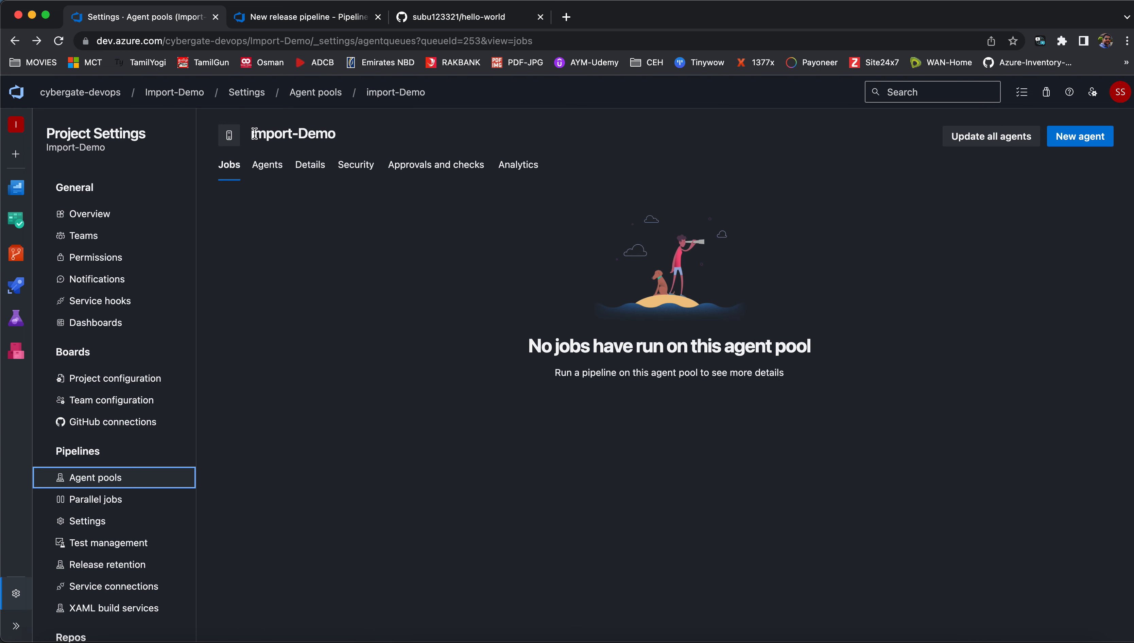
drag(250, 137, 344, 137)
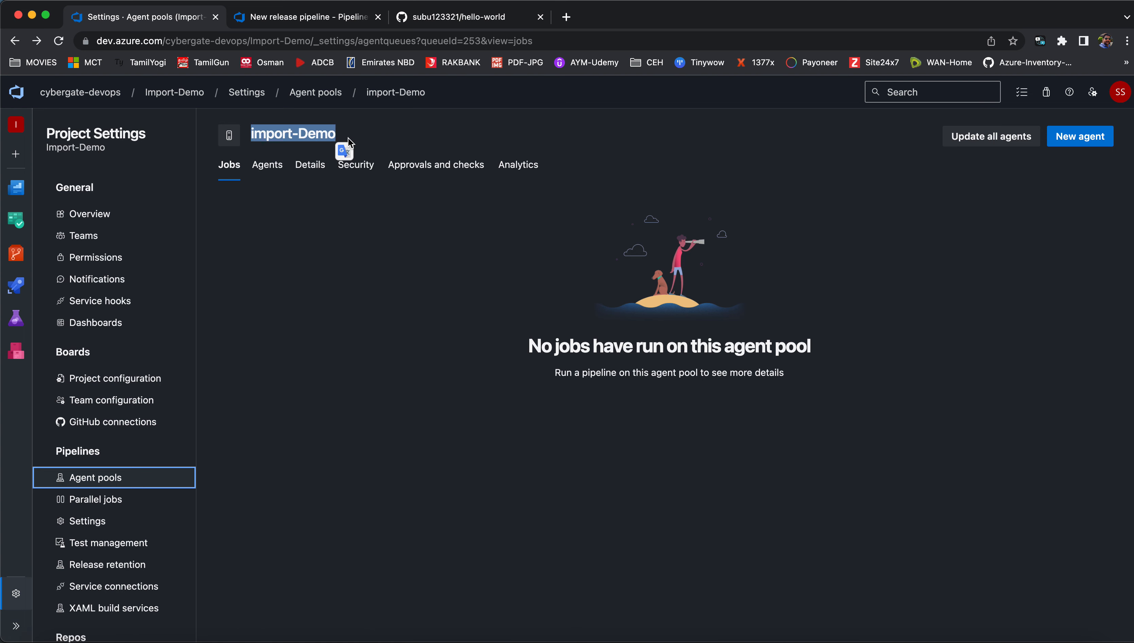
key(super+Tab)
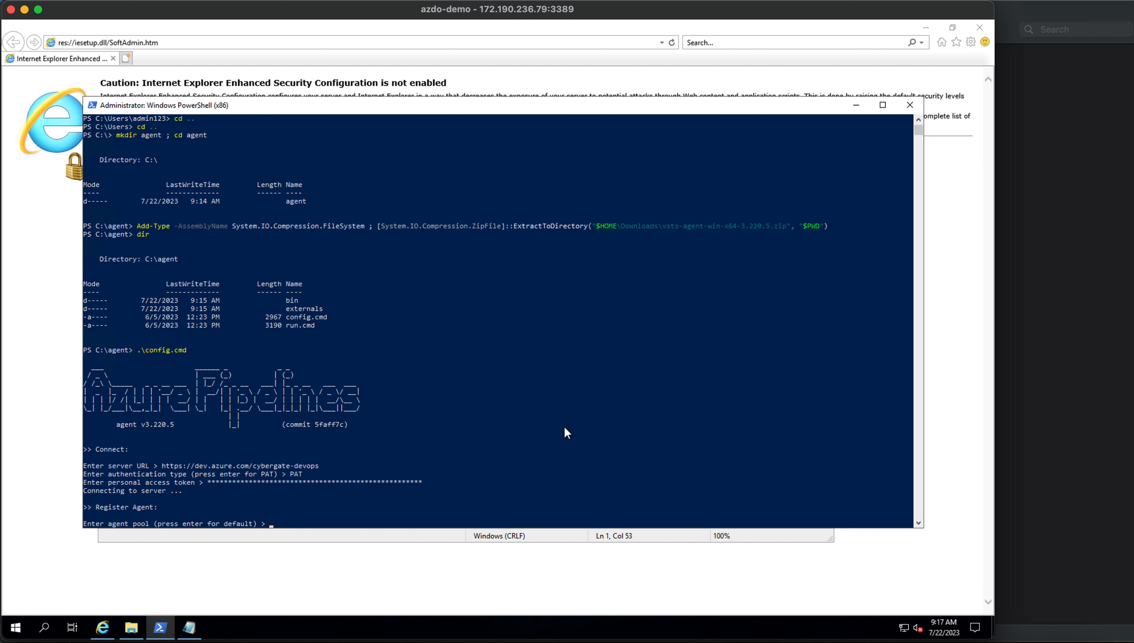
Try to register the agent in the default pool with the name import-Demo, and terminate the configuration script
key(Return)
key(ctrl+v)
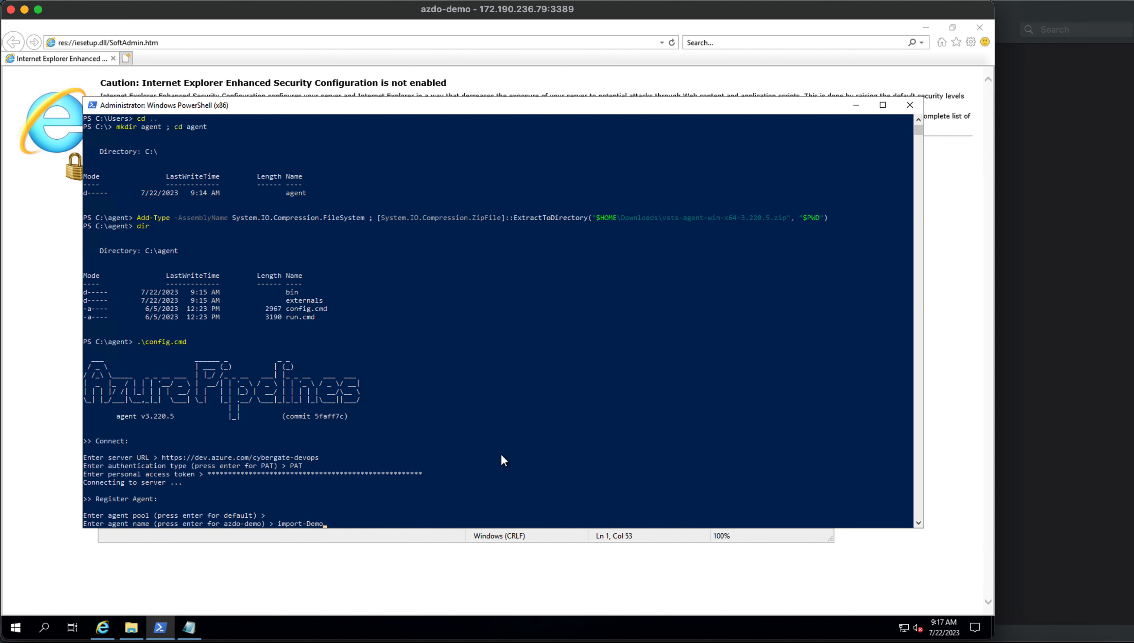
key(ctrl+c)
text(y)
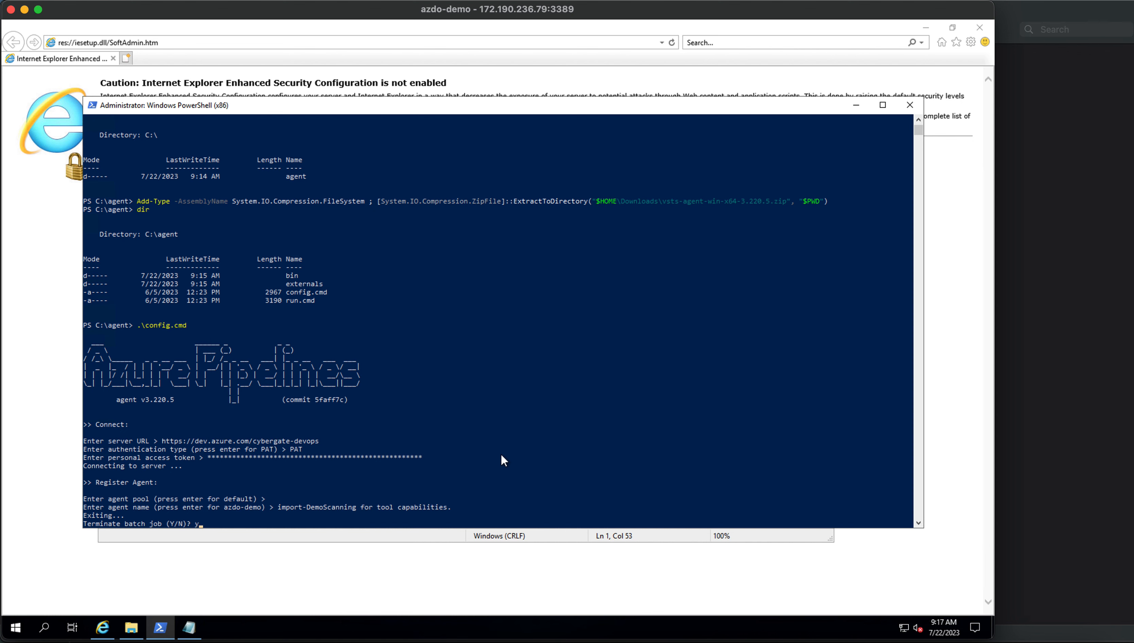
key(Return)
Clear the PowerShell console with cls and rerun .\config.cmd
key(Up)
key(Up)
key(Down)
key(Down)
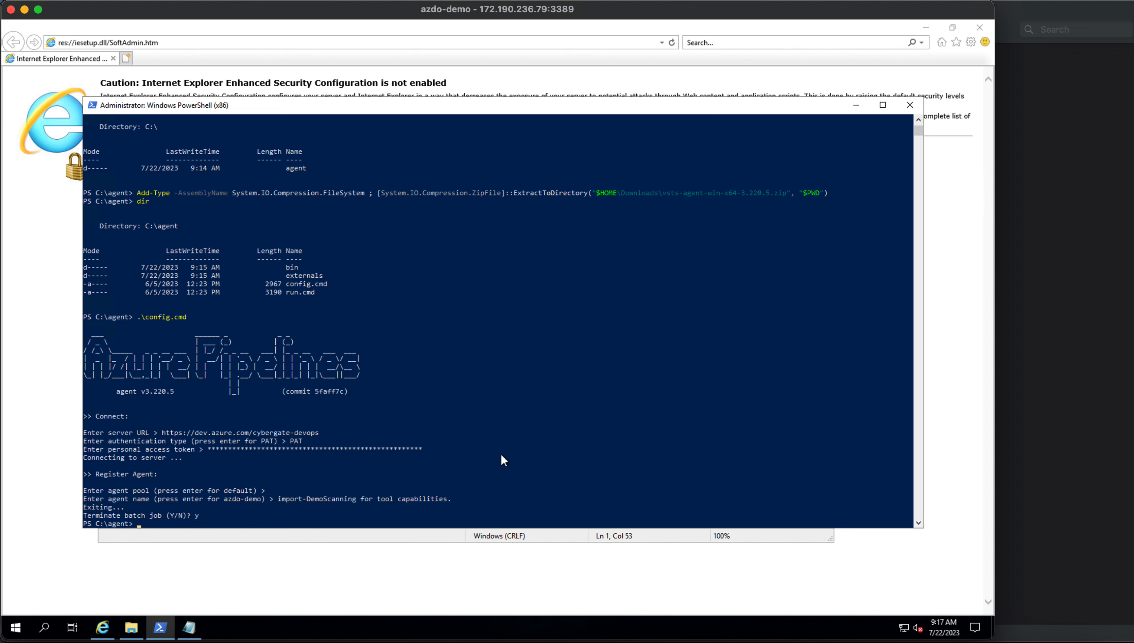
text(cls)
key(Return)
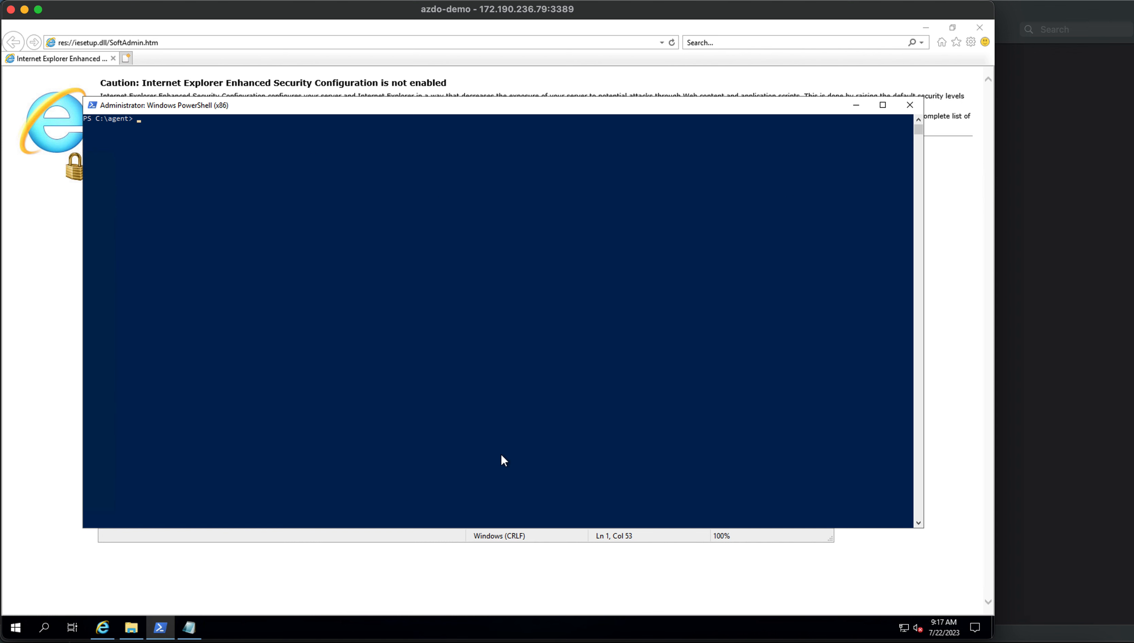
key(Up)
key(Up)
key(Up)
key(Down)
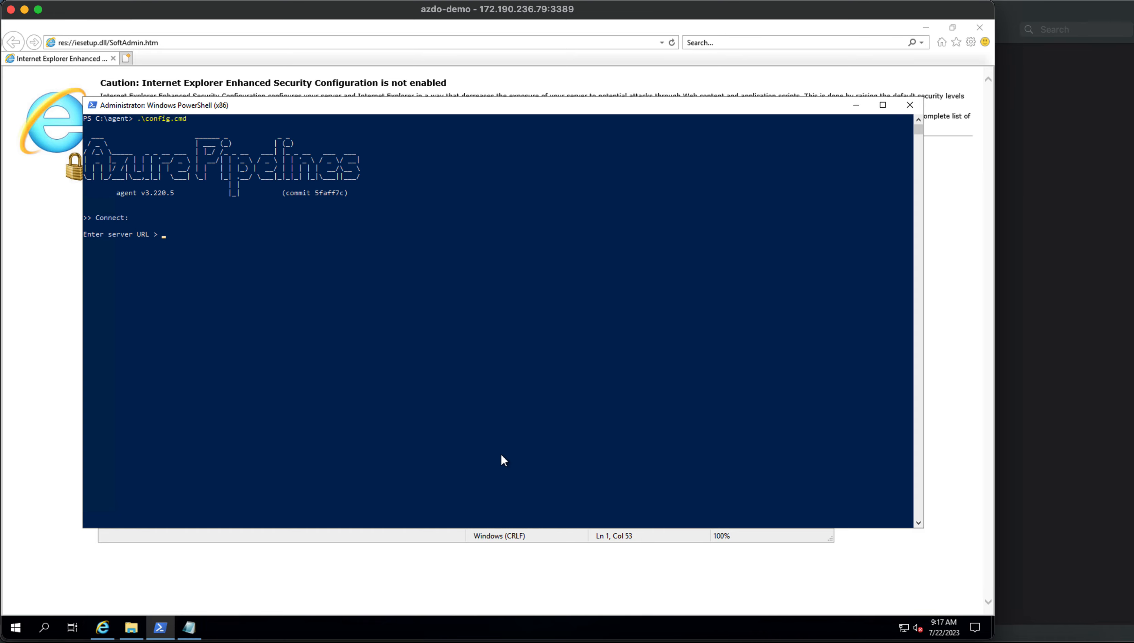
text(PAT)
key(BackSpace)
key(BackSpace)
key(BackSpace)
key(ctrl+v)
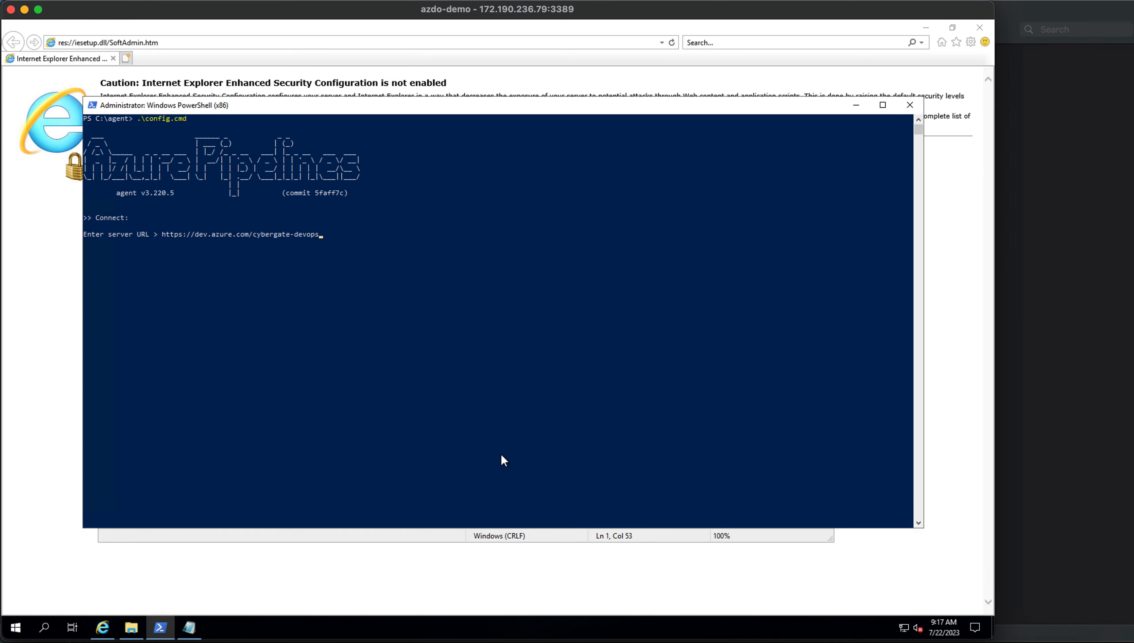
key(Return)
key(ctrl+v)
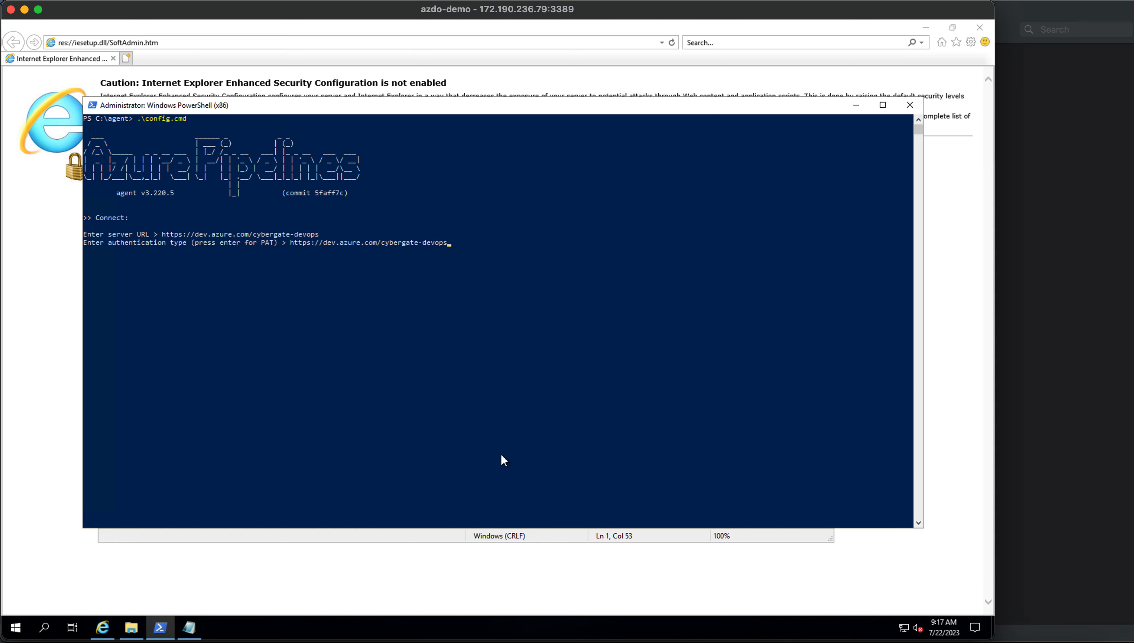
key(Escape)
text(PAT)
key(Return)
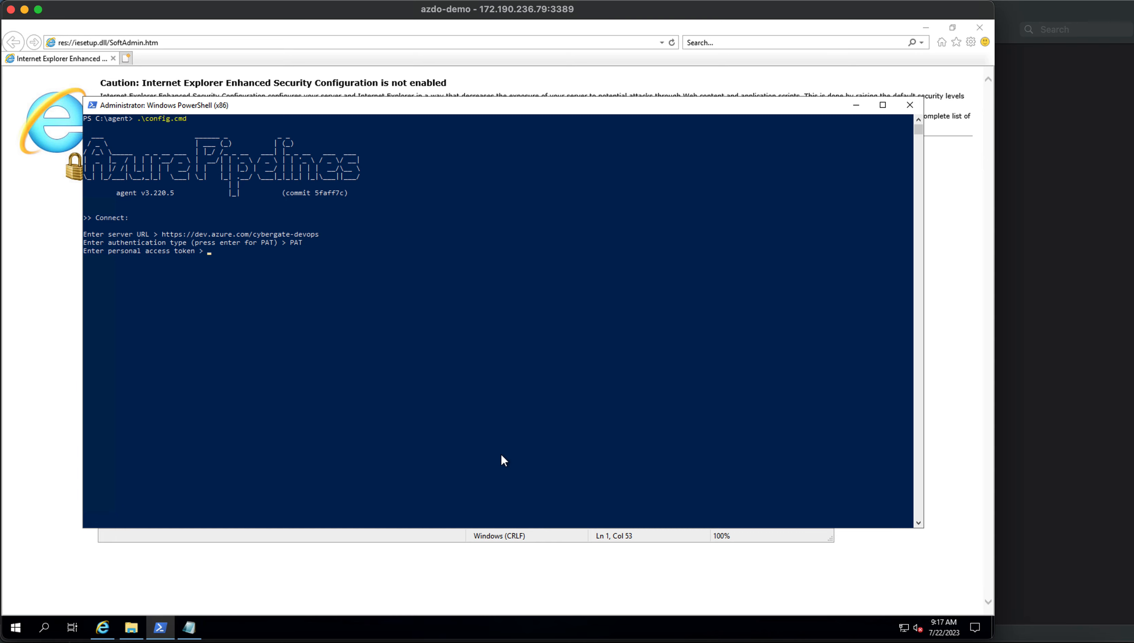
Copy the personal access token from Notepad, minimize it, and paste the token at the configuration's token prompt
click(189, 629)
right_click(237, 145)
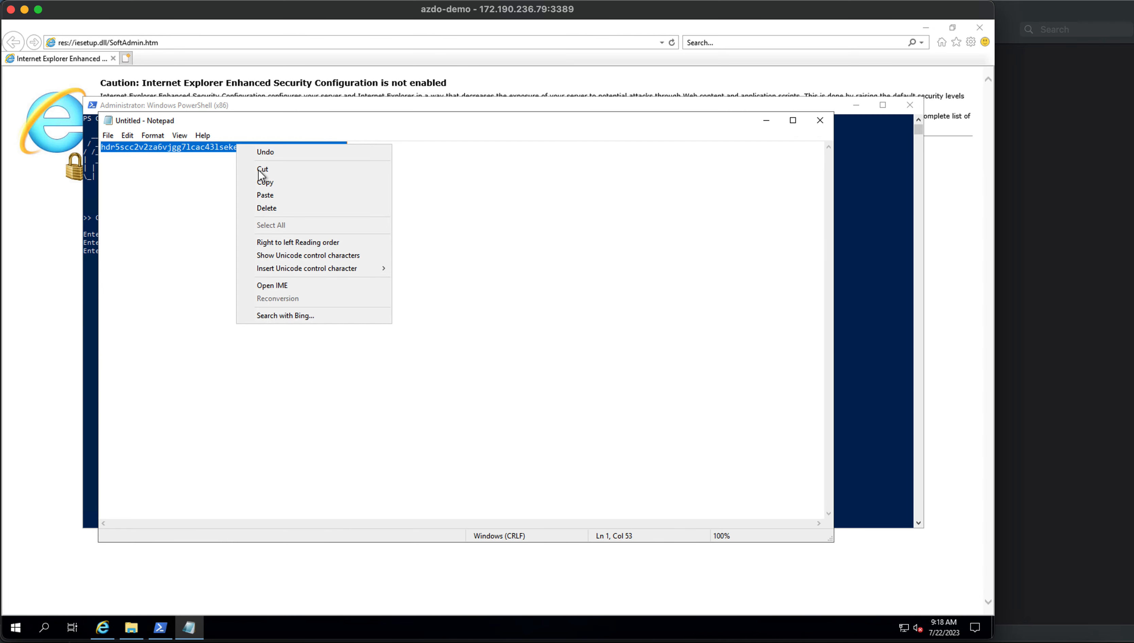
click(265, 183)
click(767, 121)
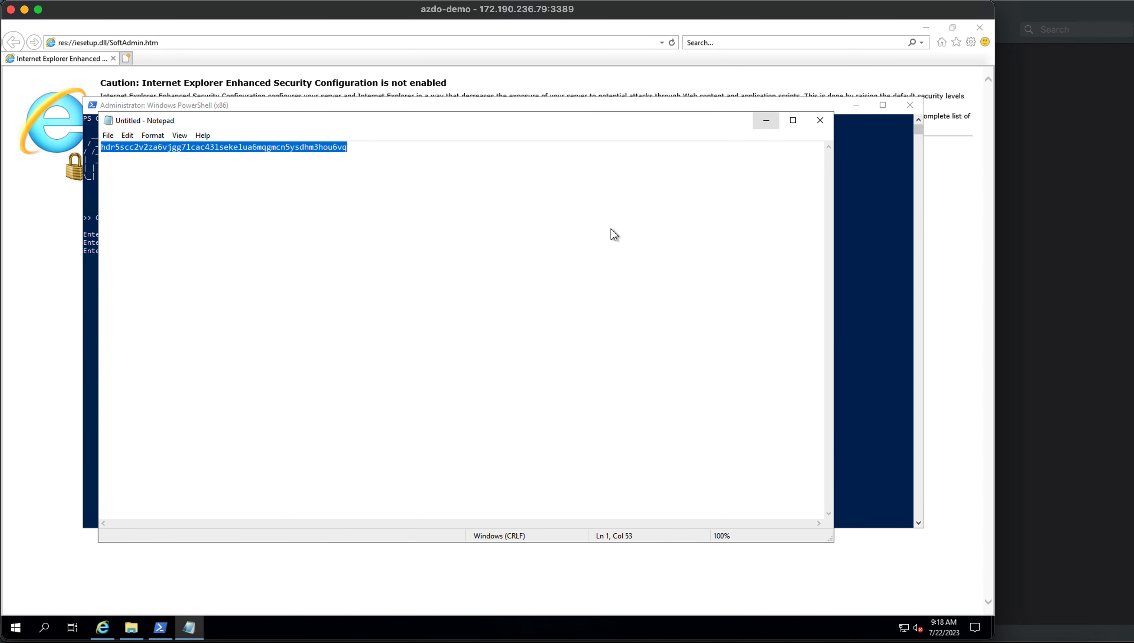
right_click(235, 322)
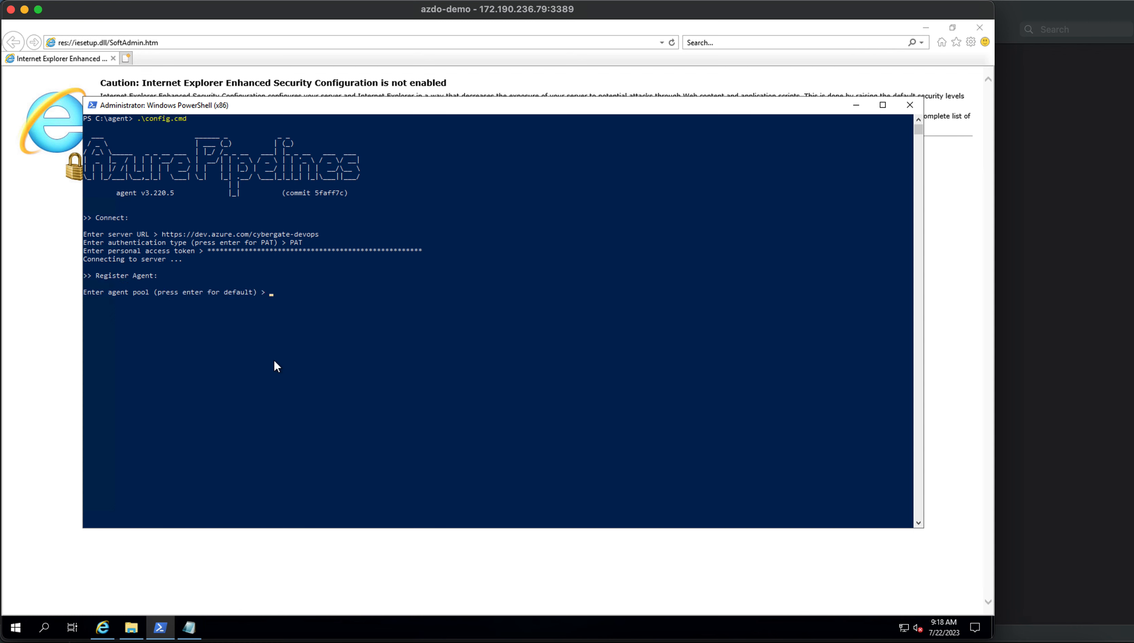
Check the pool name in Chrome, and register the agent in the pool import-Demo with the agent name import-Demo
click(181, 639)
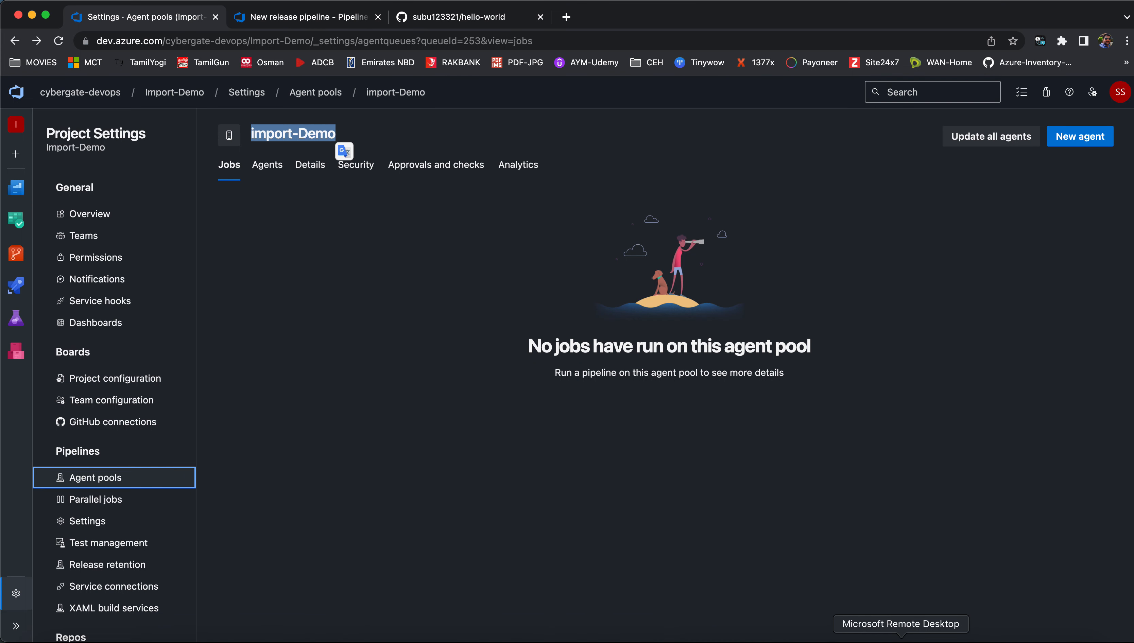
right_click(901, 639)
click(959, 546)
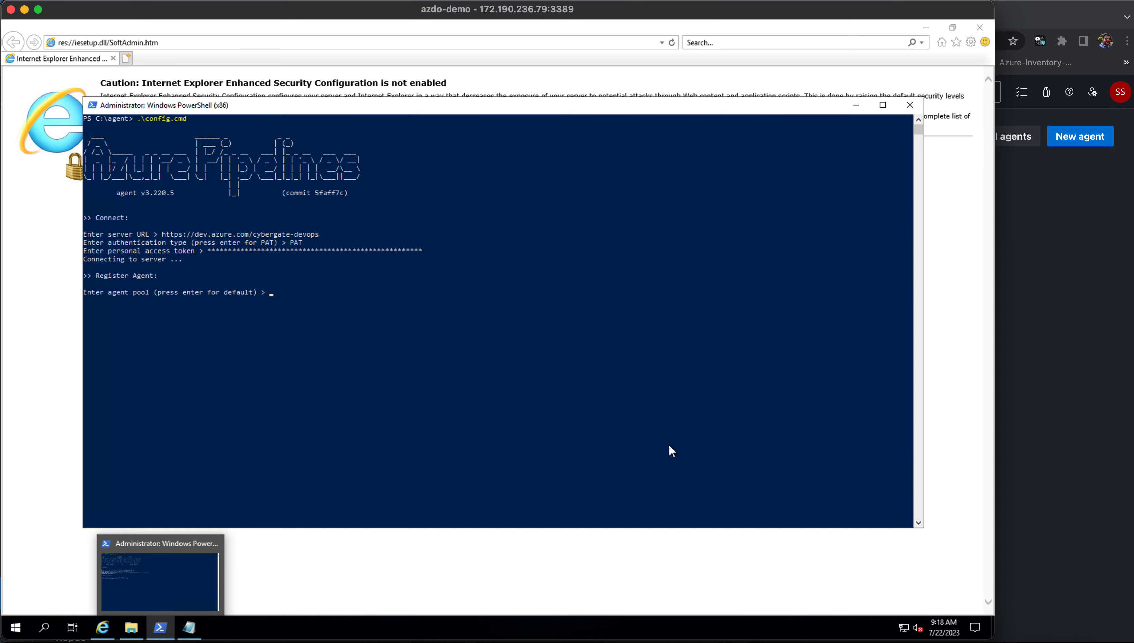
text(imp)
text(ort-)
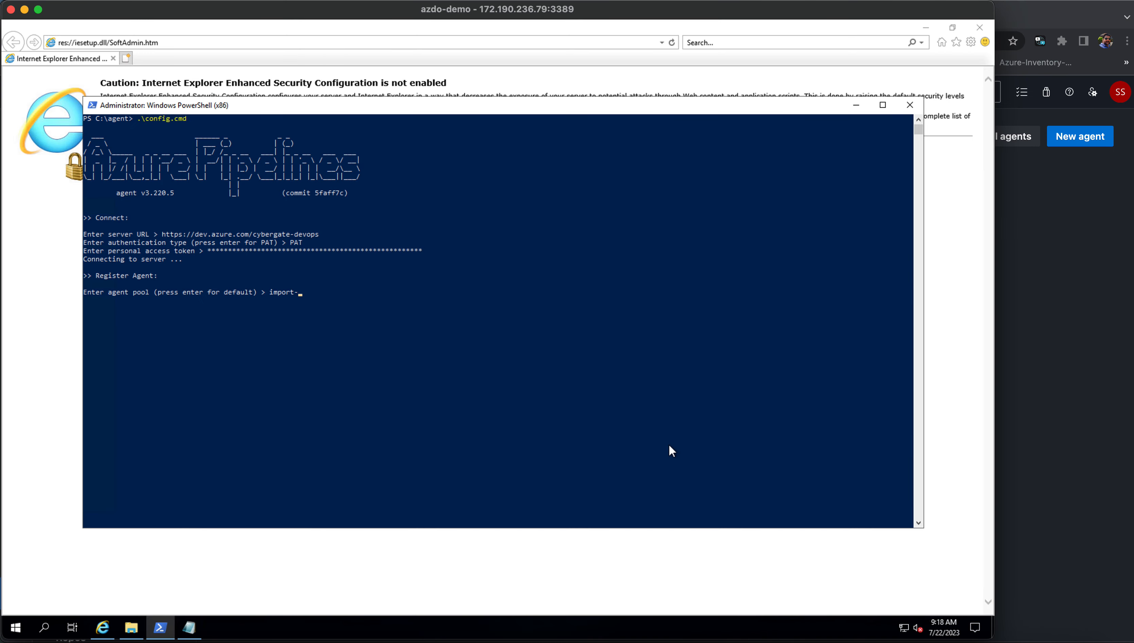
text(Demo)
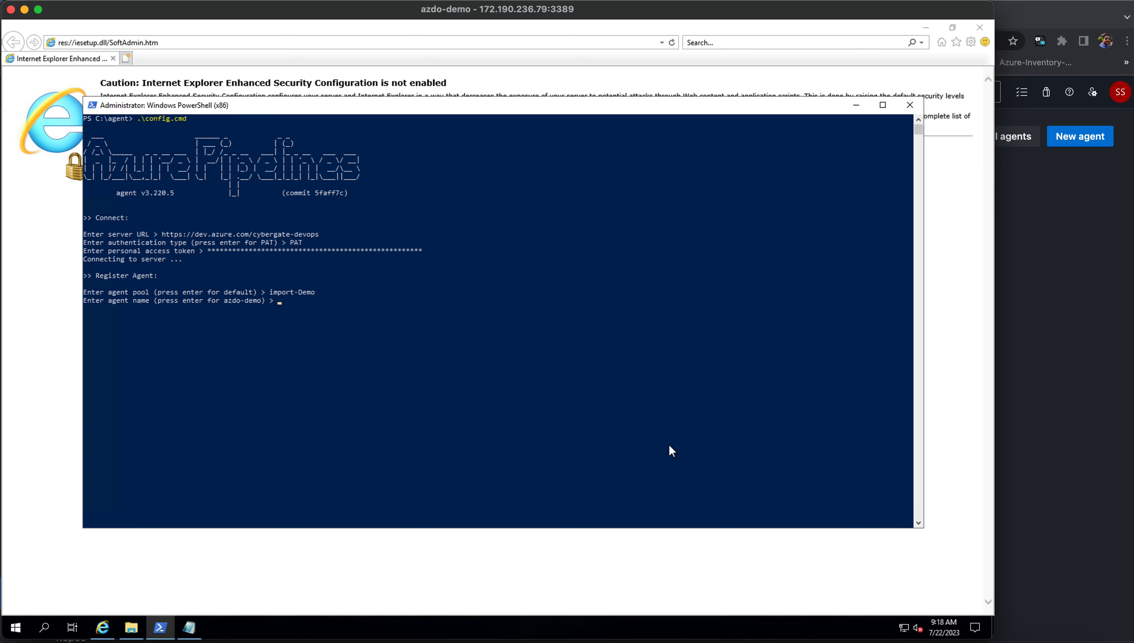
text(import-Demo)
key(Return)
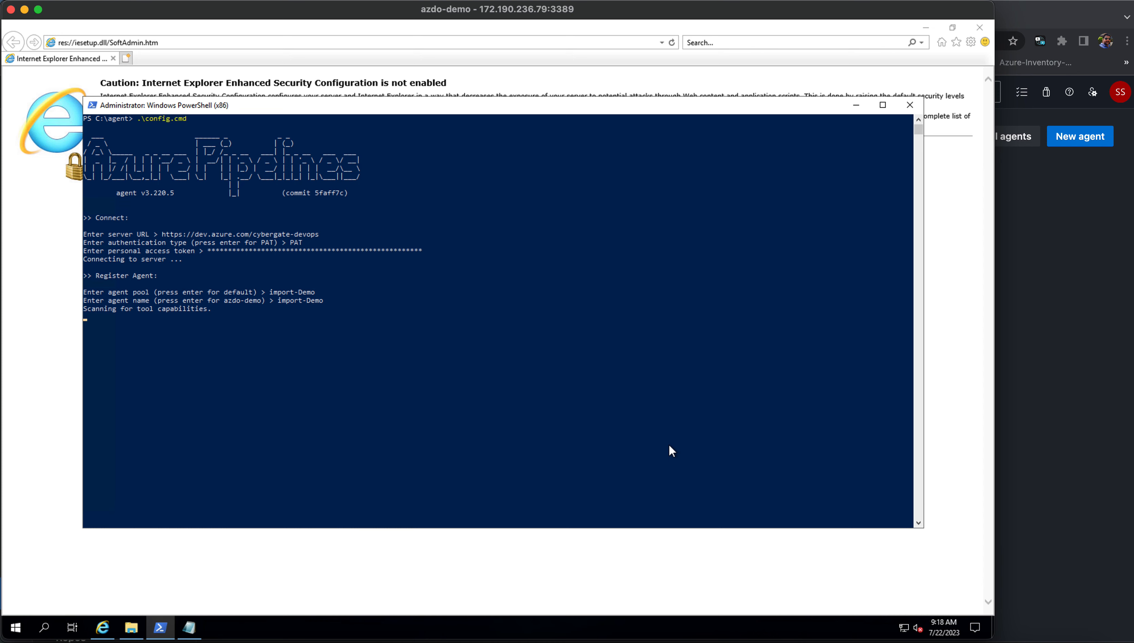
Check the new agent's status in the import-Demo pool's agent list in Chrome, and return to the azdo-demo session
key(super+Tab)
click(259, 184)
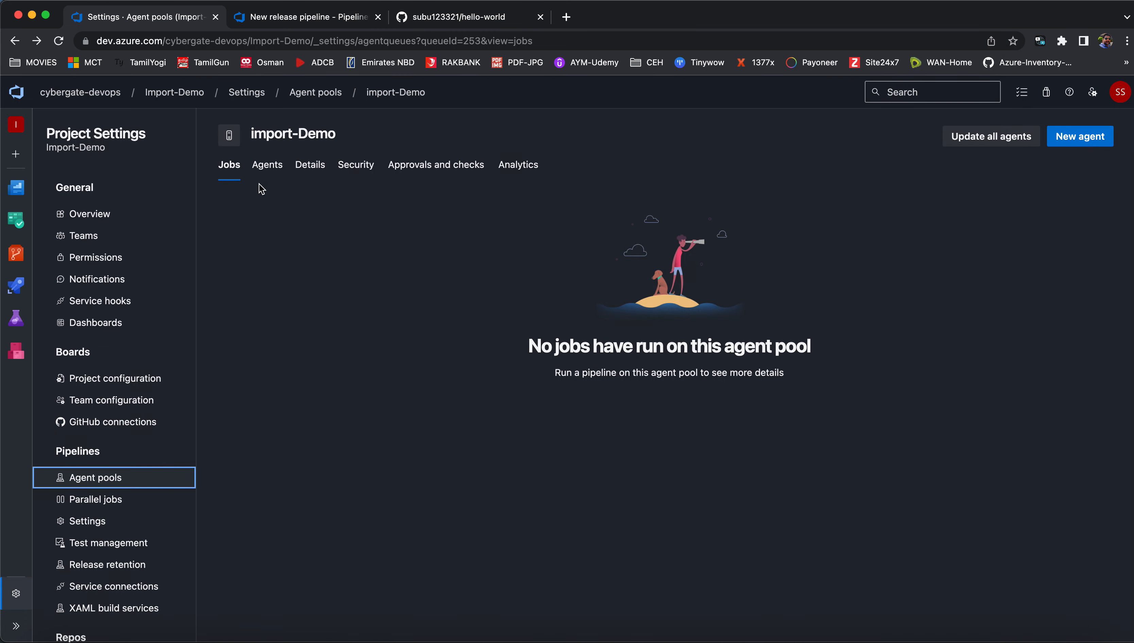
click(266, 167)
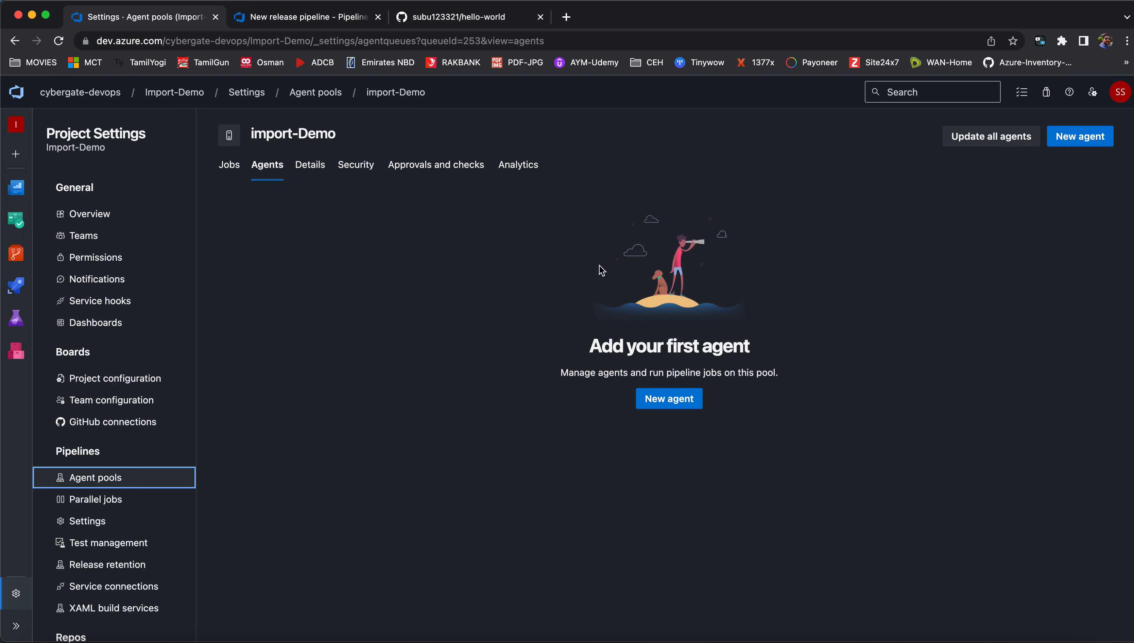
key(super+Tab)
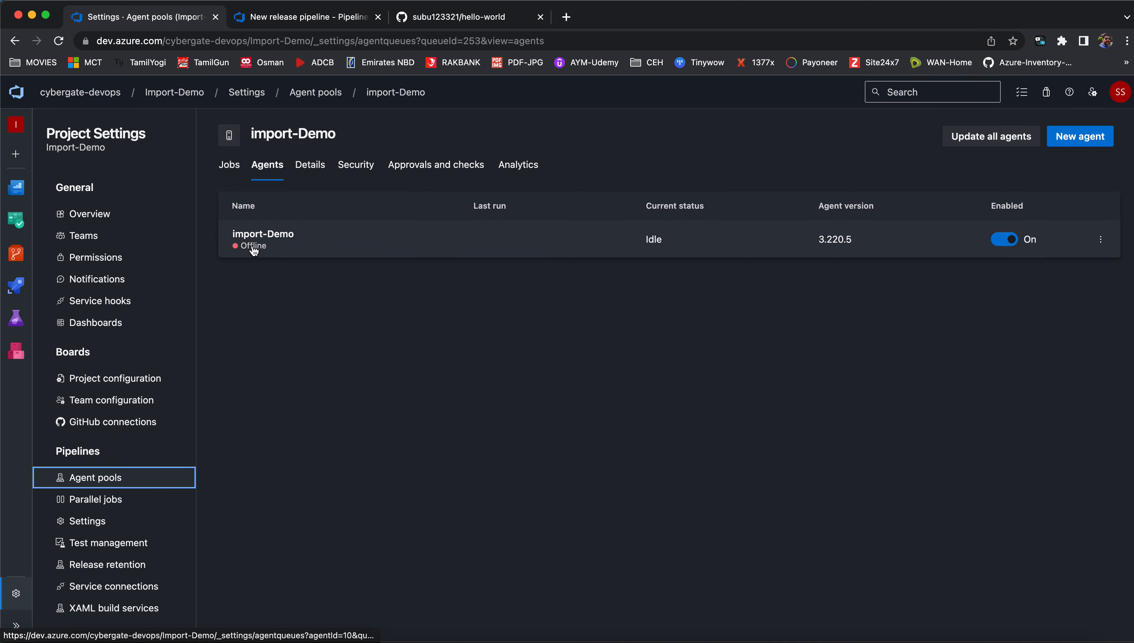
key(super+Tab)
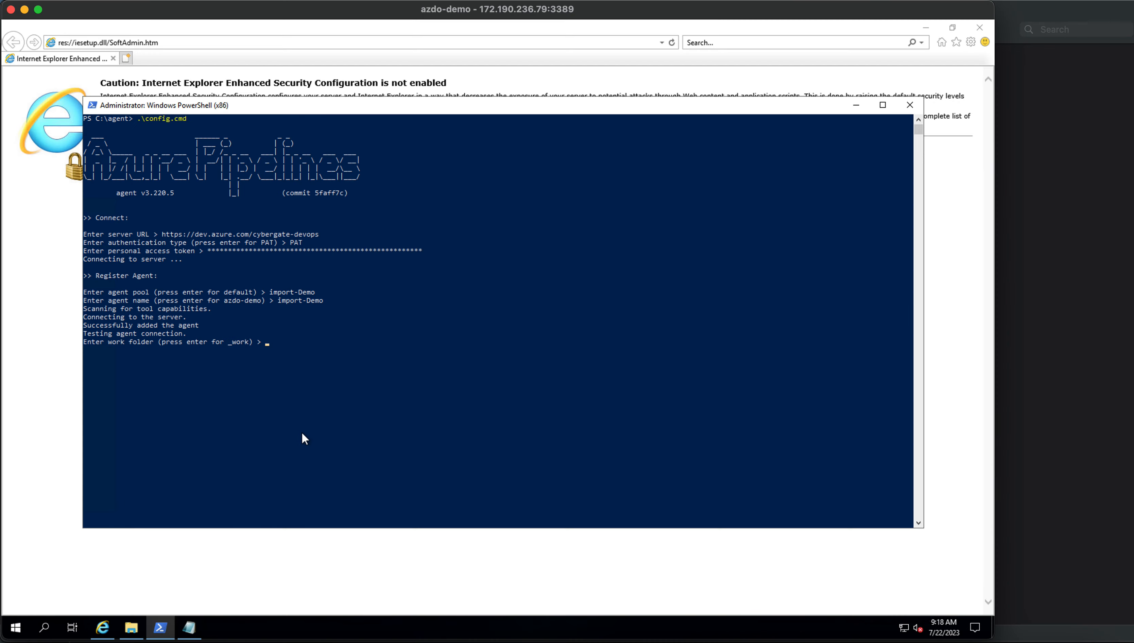
key(super+Tab)
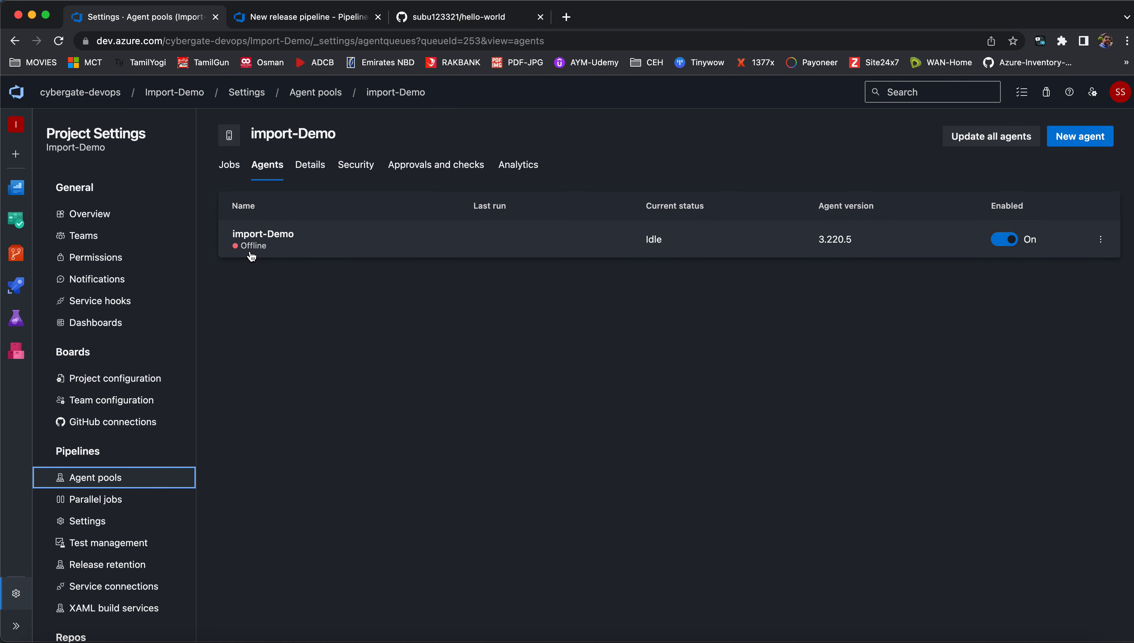
key(super+Tab)
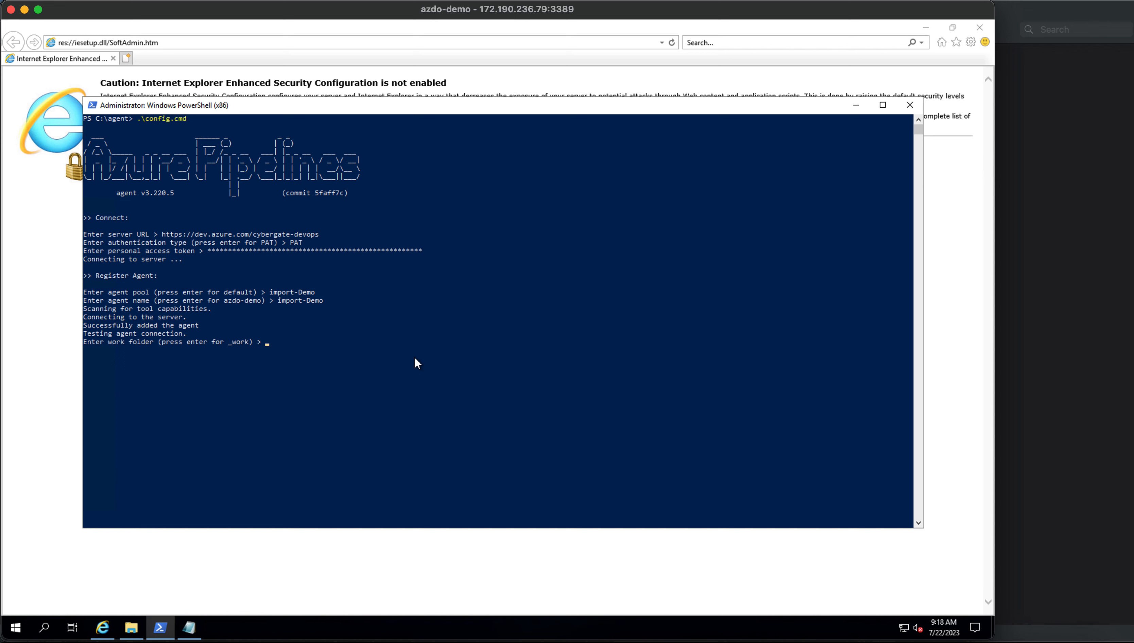
Accept the default work folder, and answer Y to running the agent as a service and enabling SERVICE_SID_TYPE_UNRESTRICTED
key(Return)
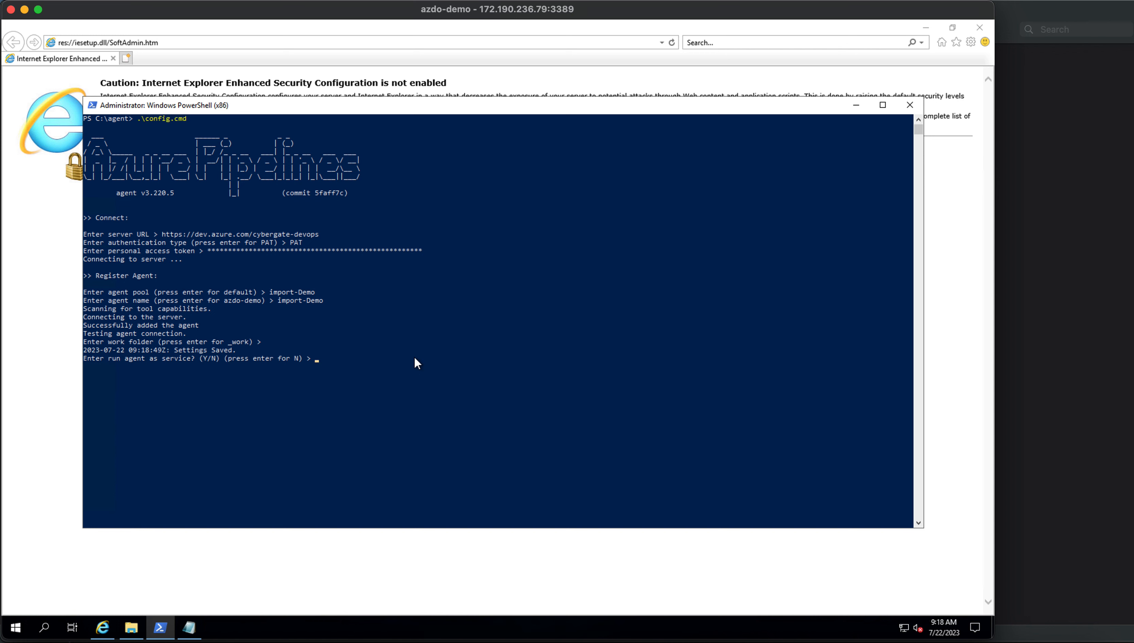
text(Y)
key(Return)
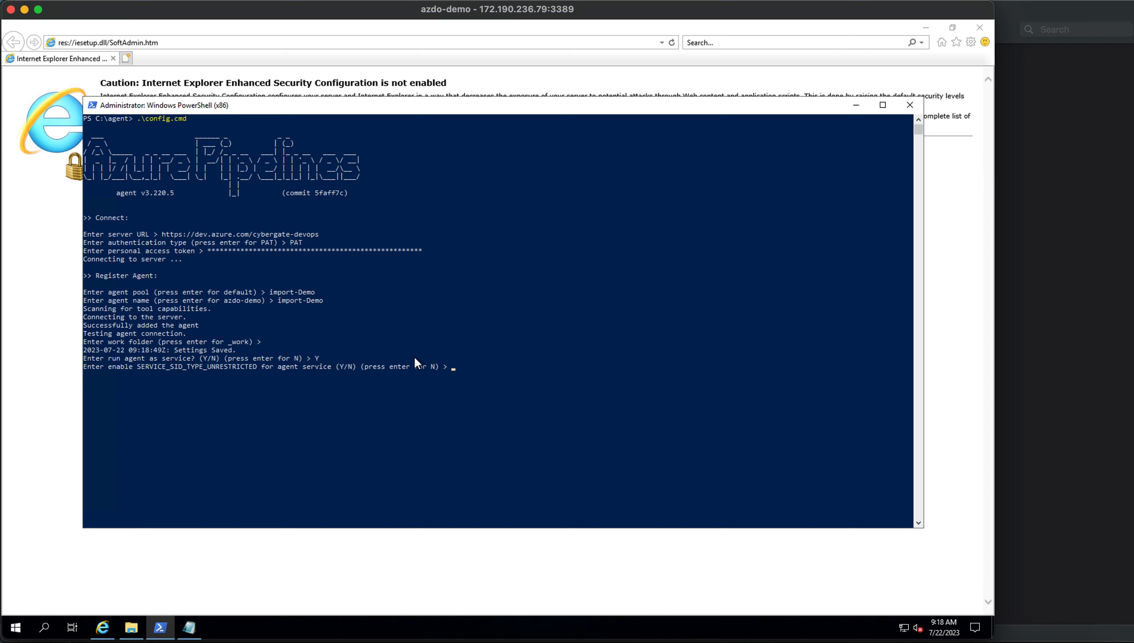
text(Y)
key(Return)
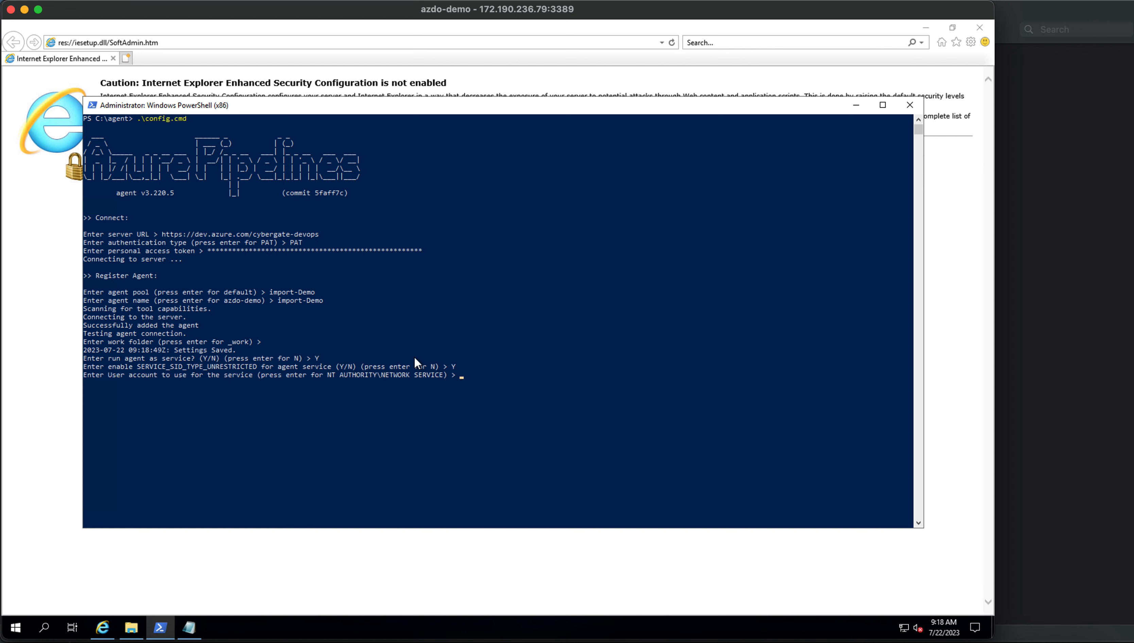
Accept the default service user account, and answer Y to preventing the service from starting immediately after configuration
key(Return)
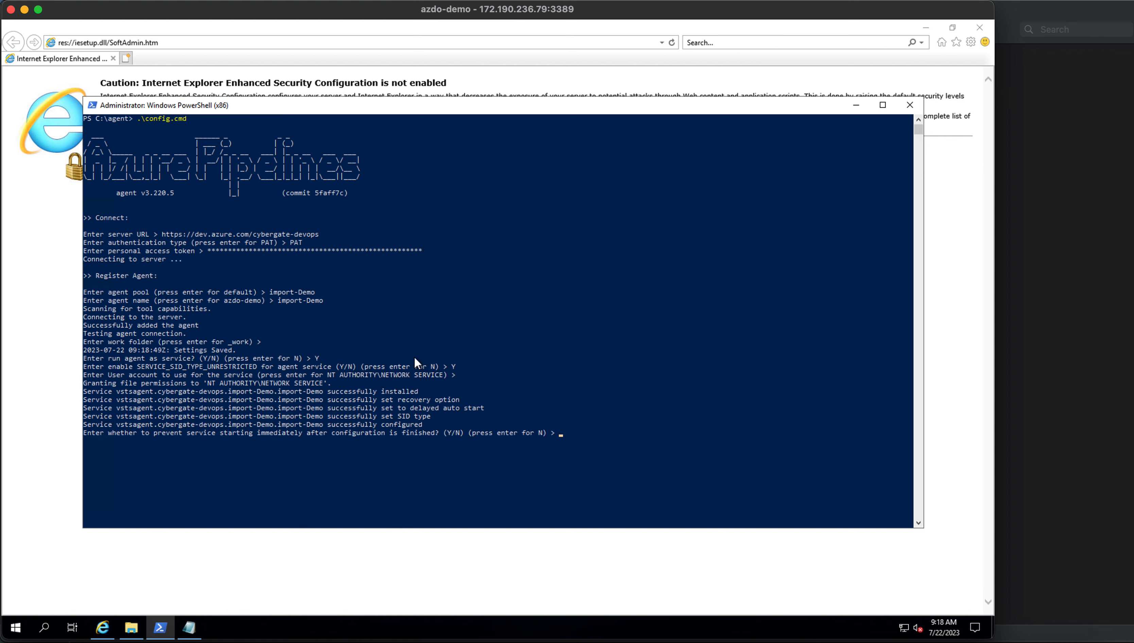
text(Y)
key(Return)
Check the agent's status in Chrome, and start the agent in the azdo-demo PowerShell session with .\run.cmd
key(super+Tab)
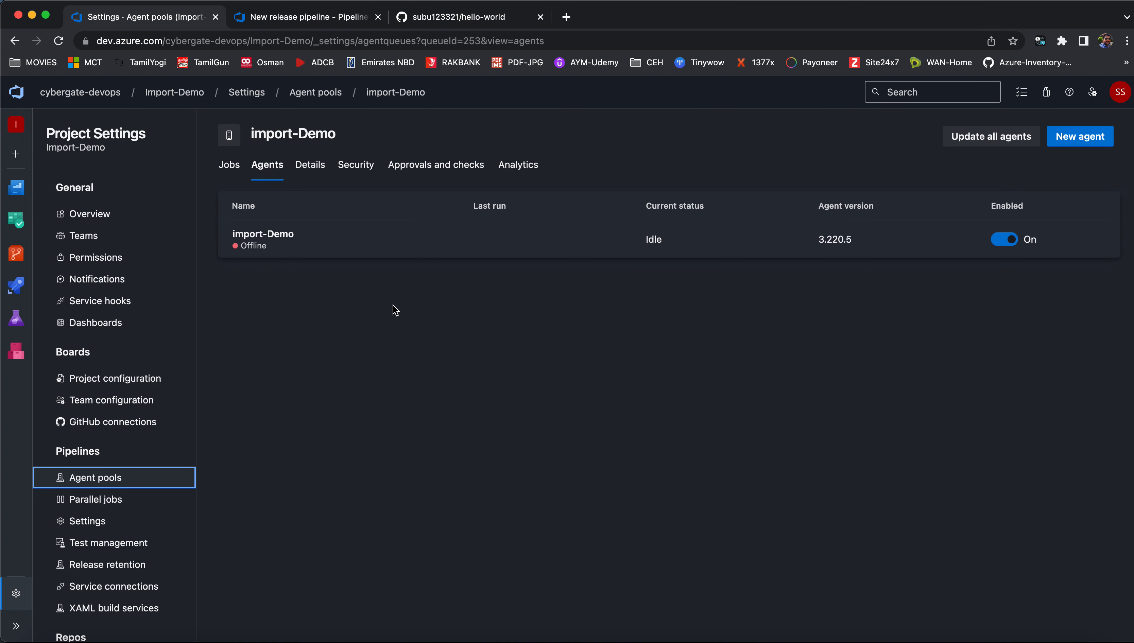
key(super+Tab)
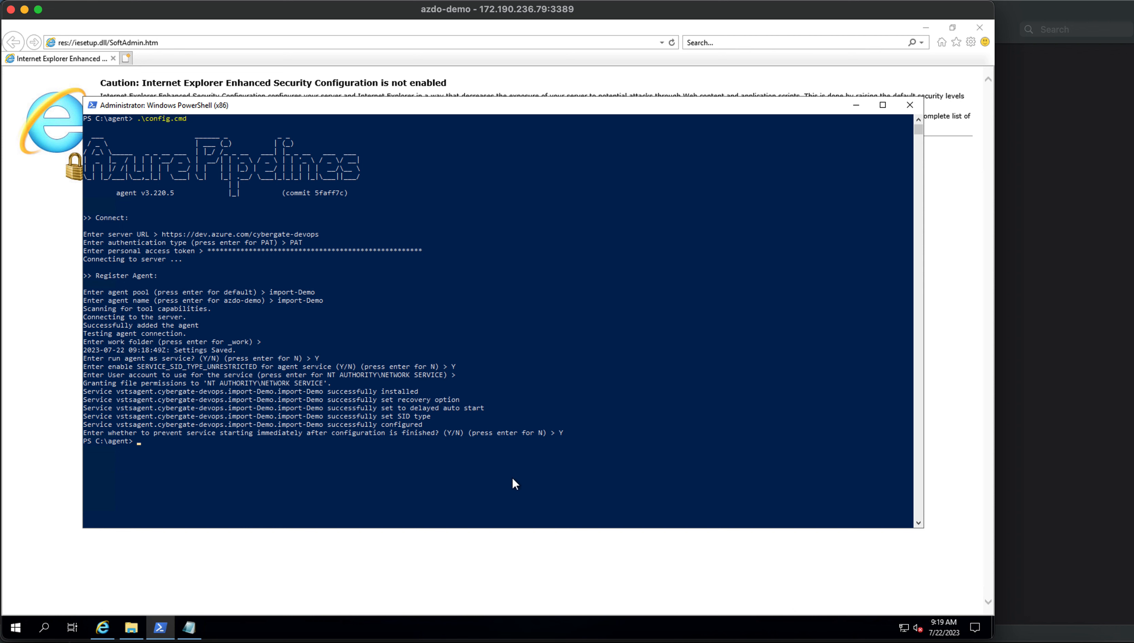
text(./ru)
key(Tab)
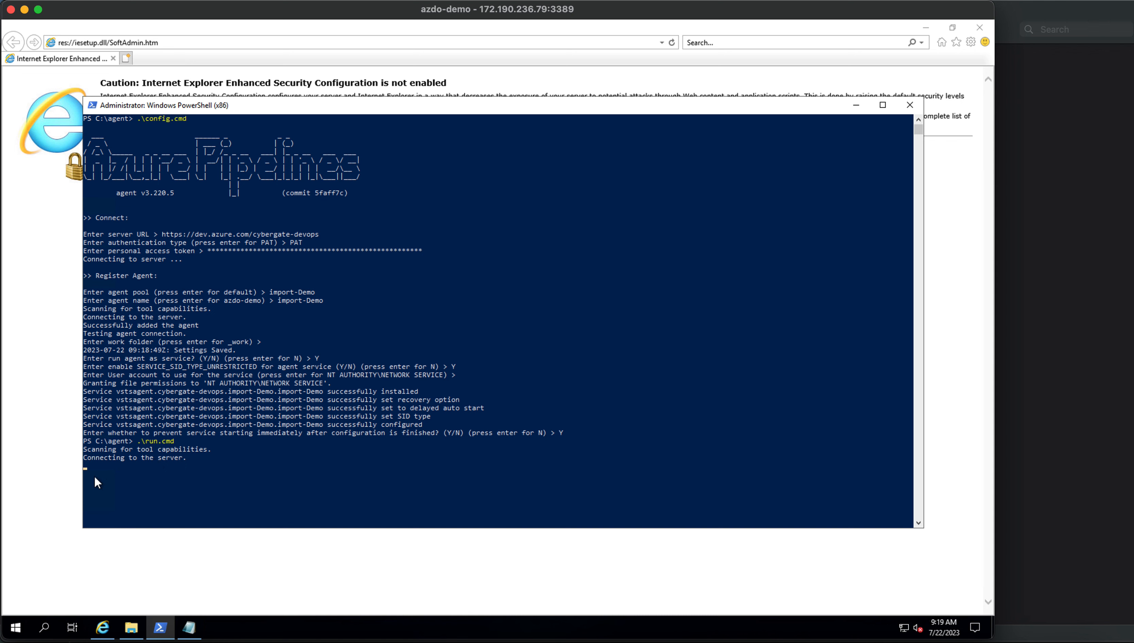
drag(175, 465, 246, 466)
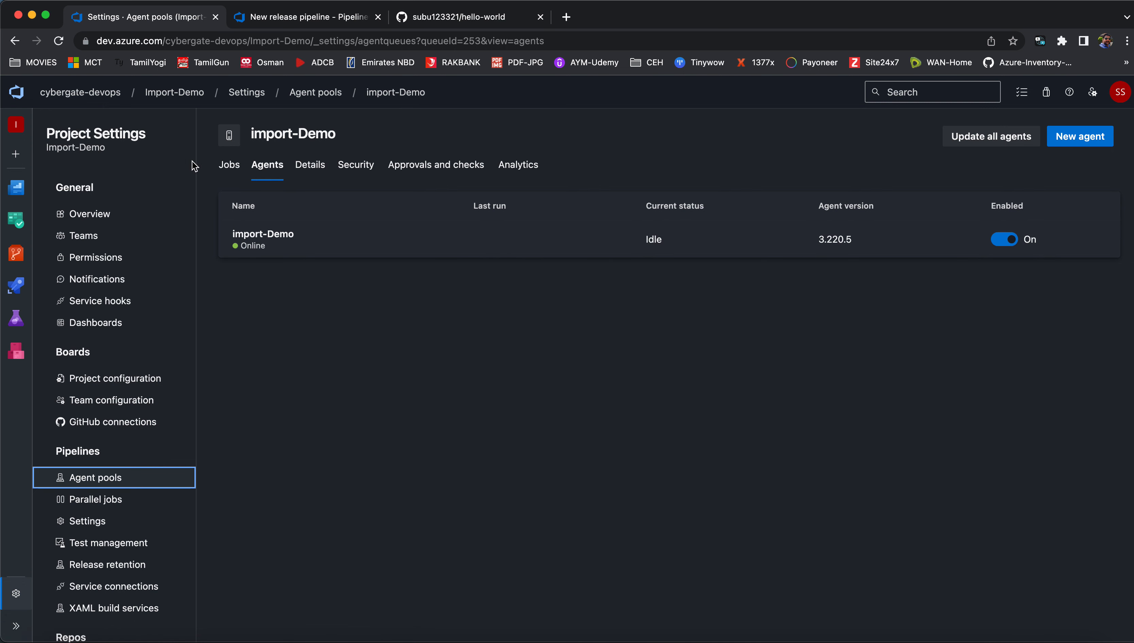
Create a new pipeline from the Import-Demo repository's master branch with an empty job, and set its agent pool to import-Demo
mouse_move(16, 285)
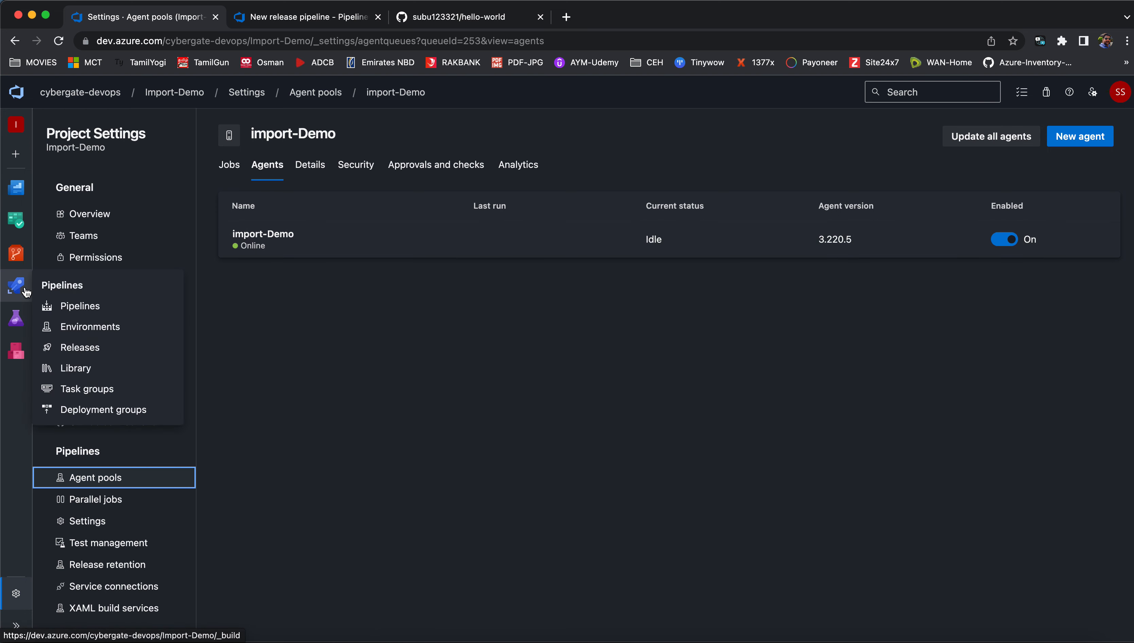
click(81, 308)
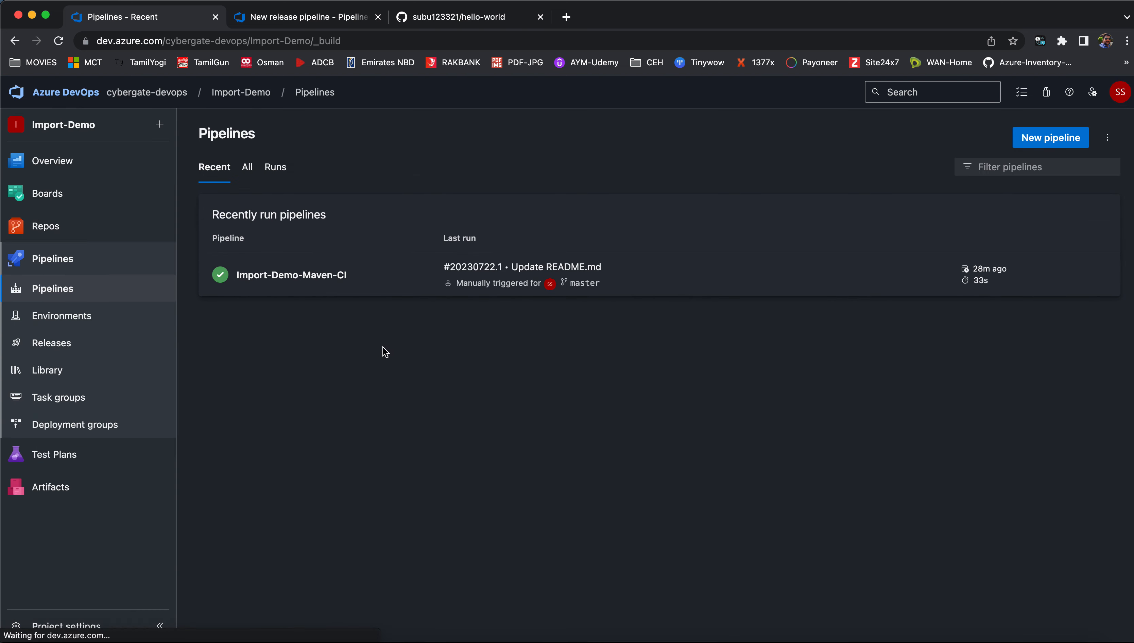
click(1042, 139)
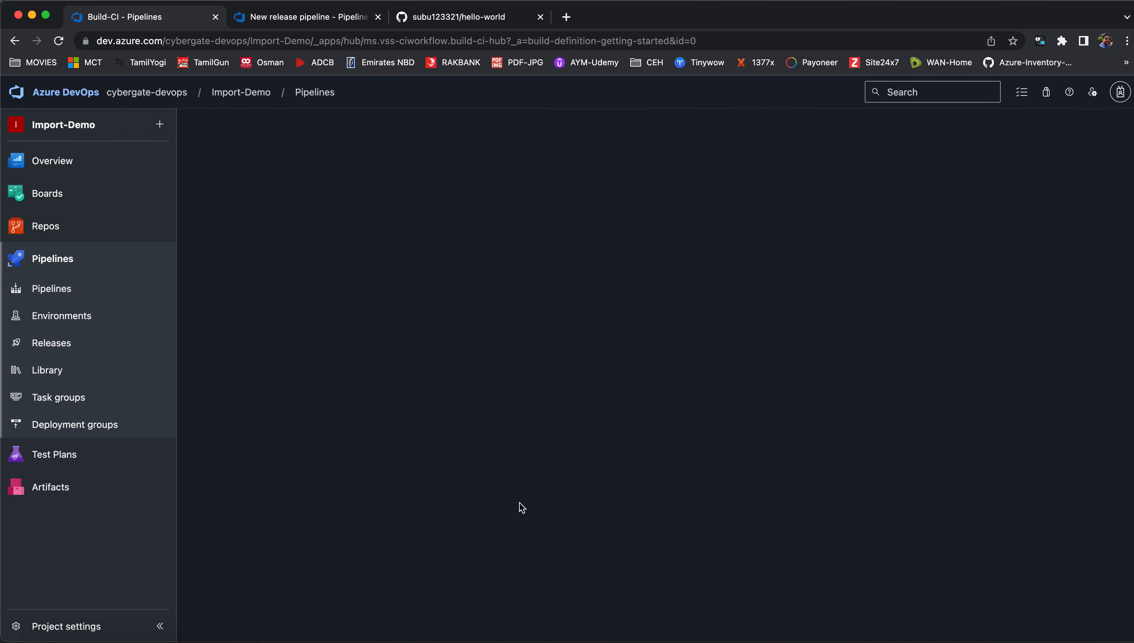
click(617, 435)
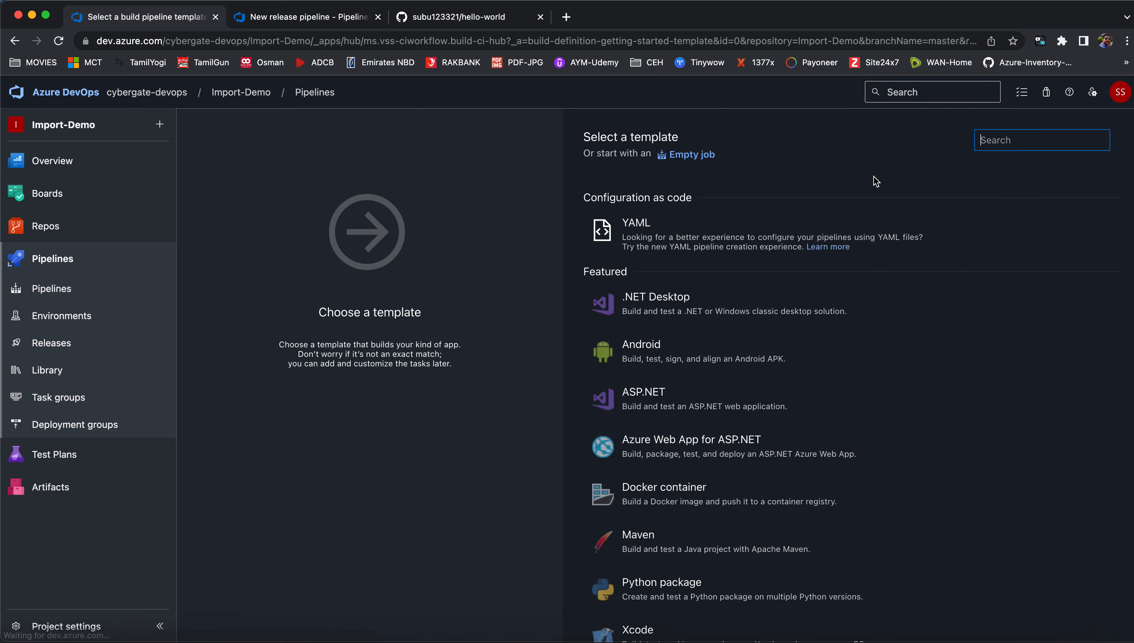
click(693, 155)
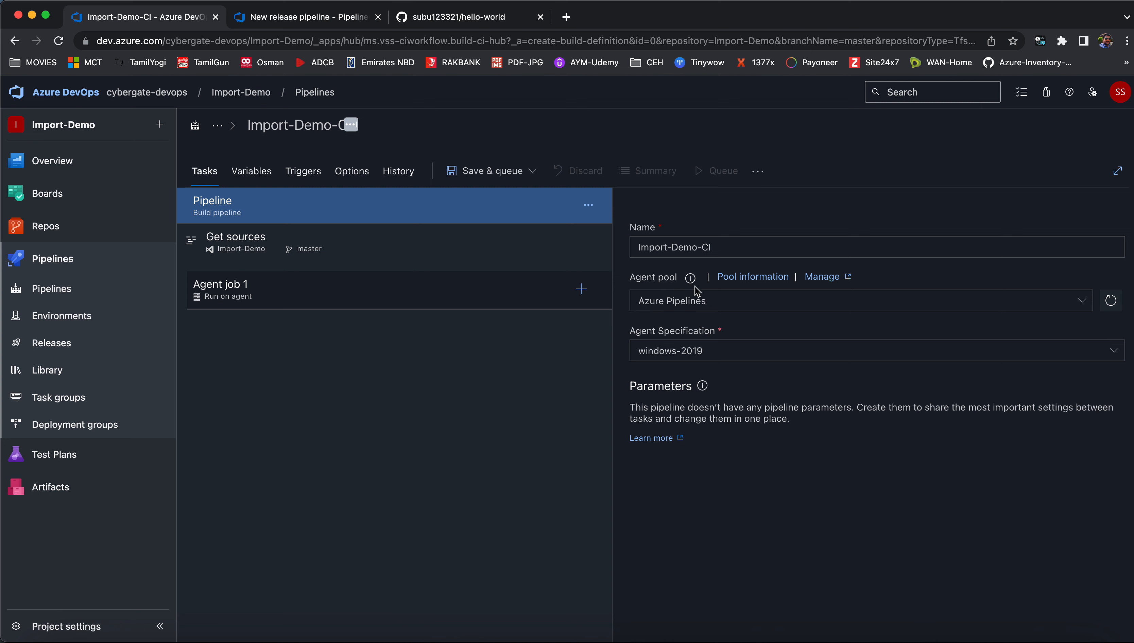
click(1081, 301)
click(710, 432)
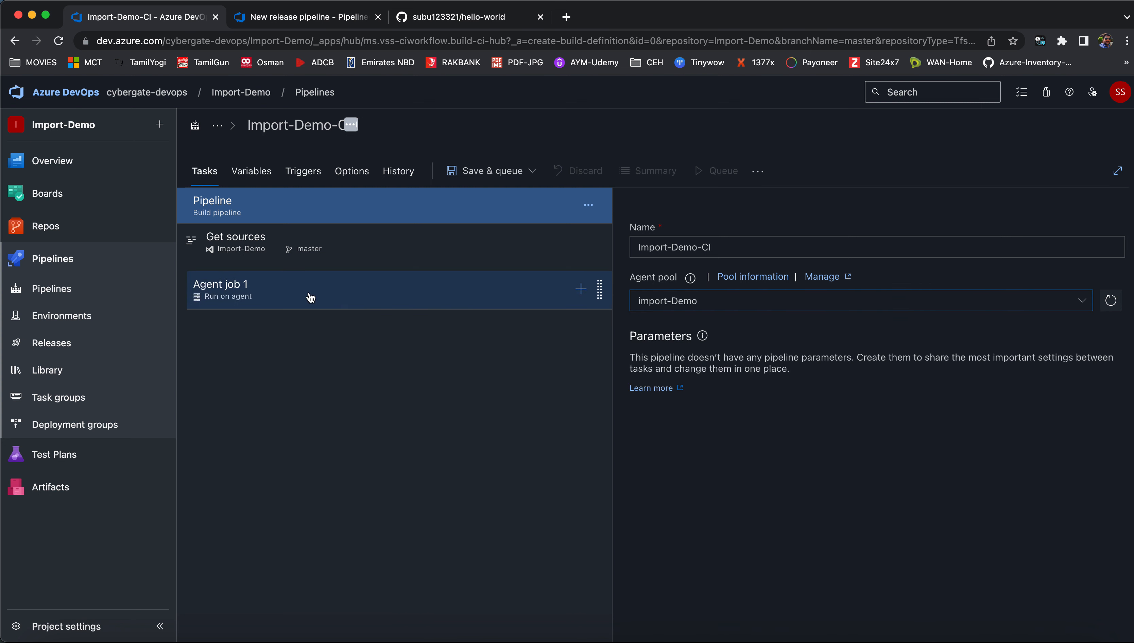
Add a PowerShell task to Agent job 1 and set its script type to Inline, keeping the sample Hello World script
click(581, 288)
text(power)
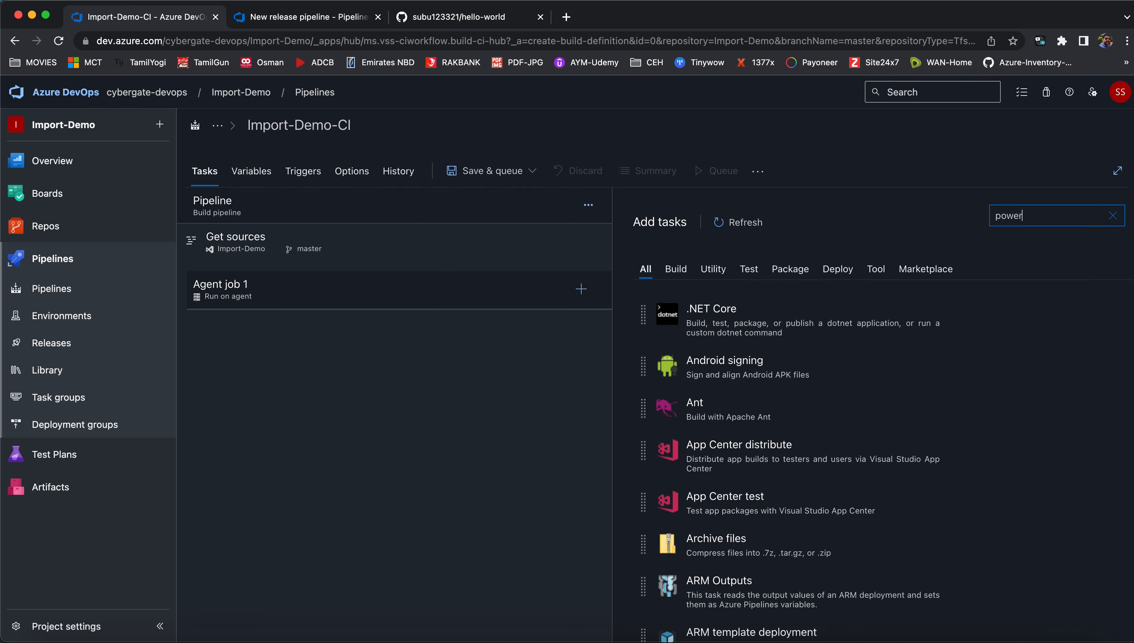
click(1085, 332)
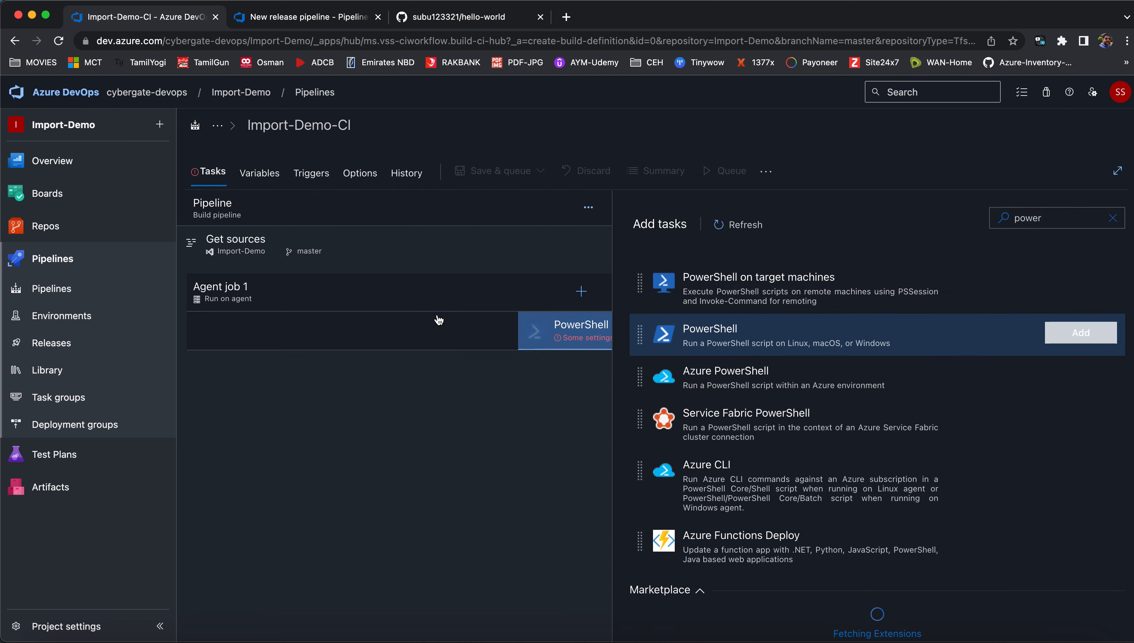
click(368, 321)
click(713, 360)
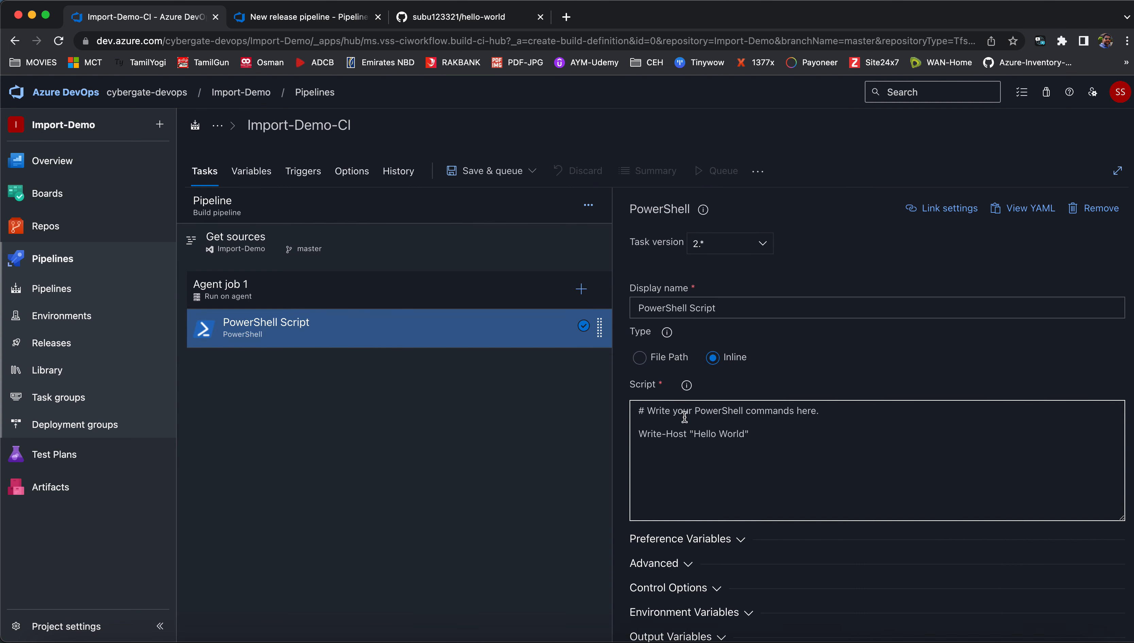
Save the pipeline and run it on the master branch using the import-Demo agent pool
click(492, 171)
click(495, 199)
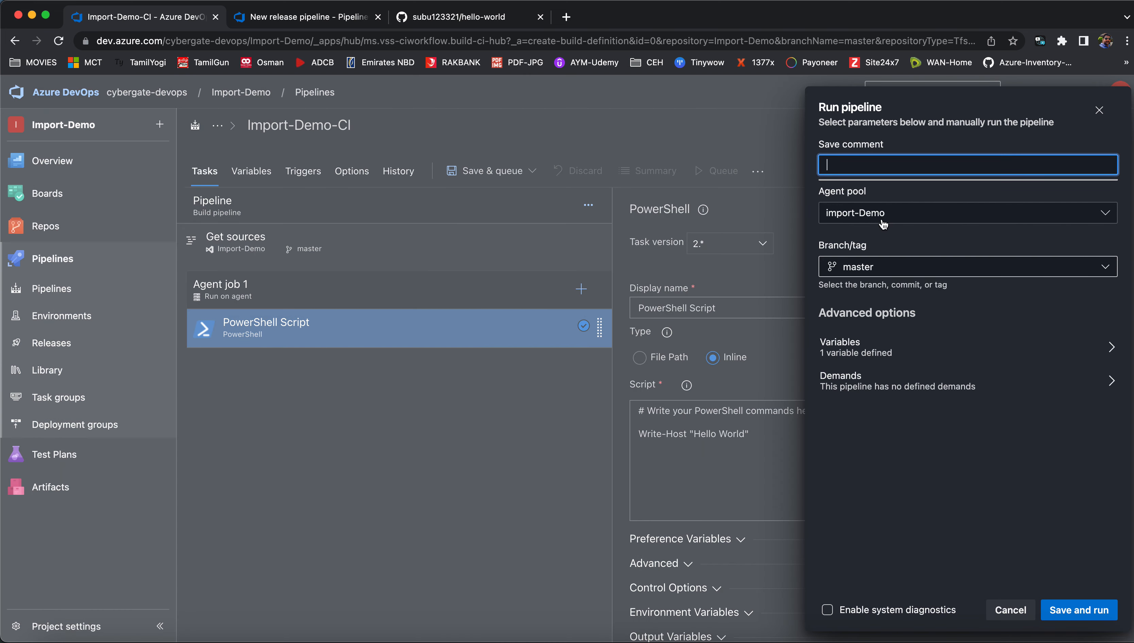
click(1080, 610)
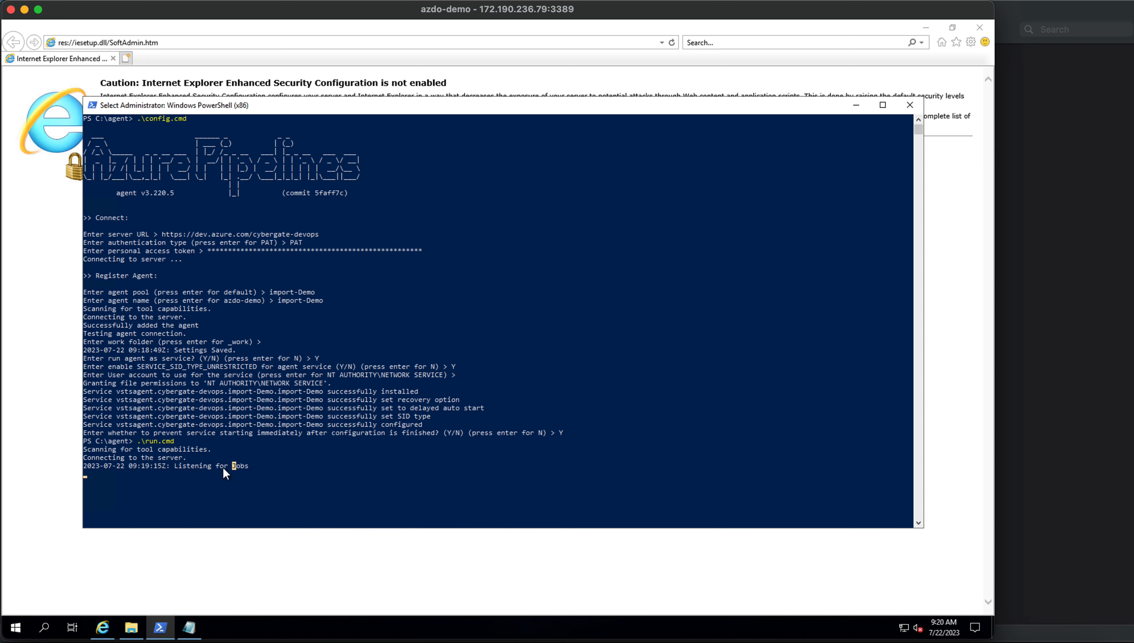
Check the run's Agent job 1 log against the agent console on azdo-demo, and close Internet Explorer in that session
key(super+Tab)
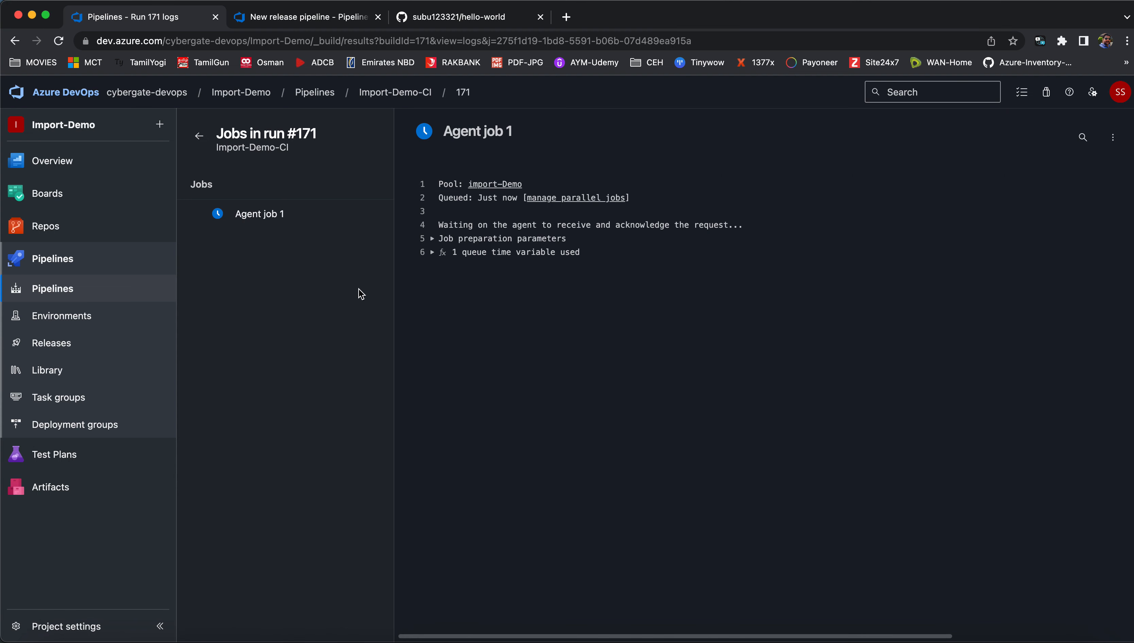
key(super+Tab)
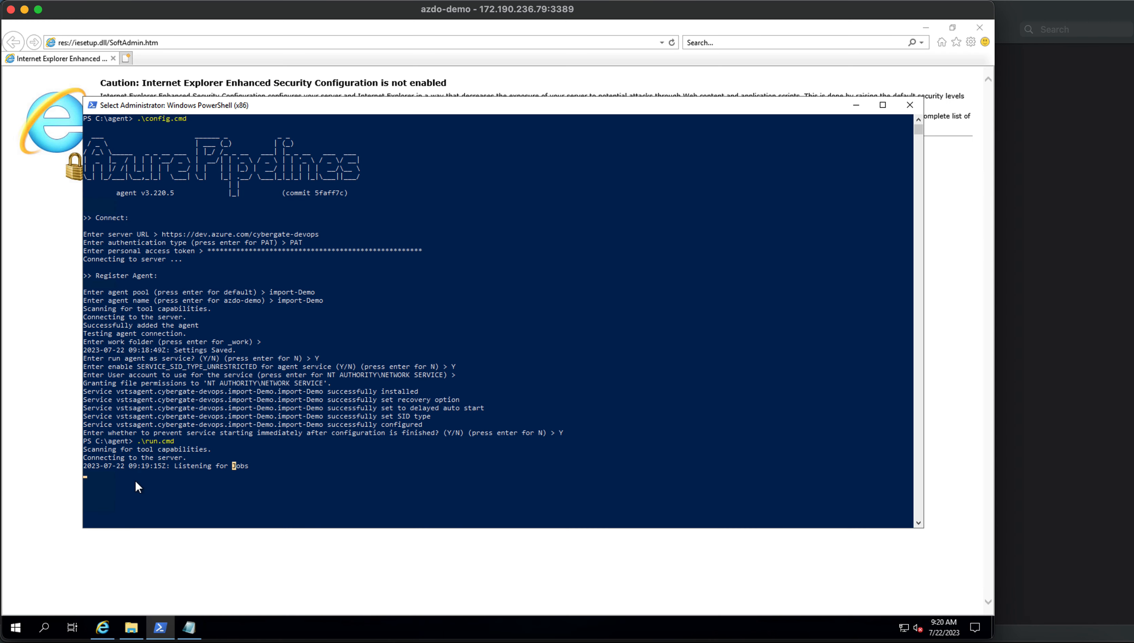
click(983, 27)
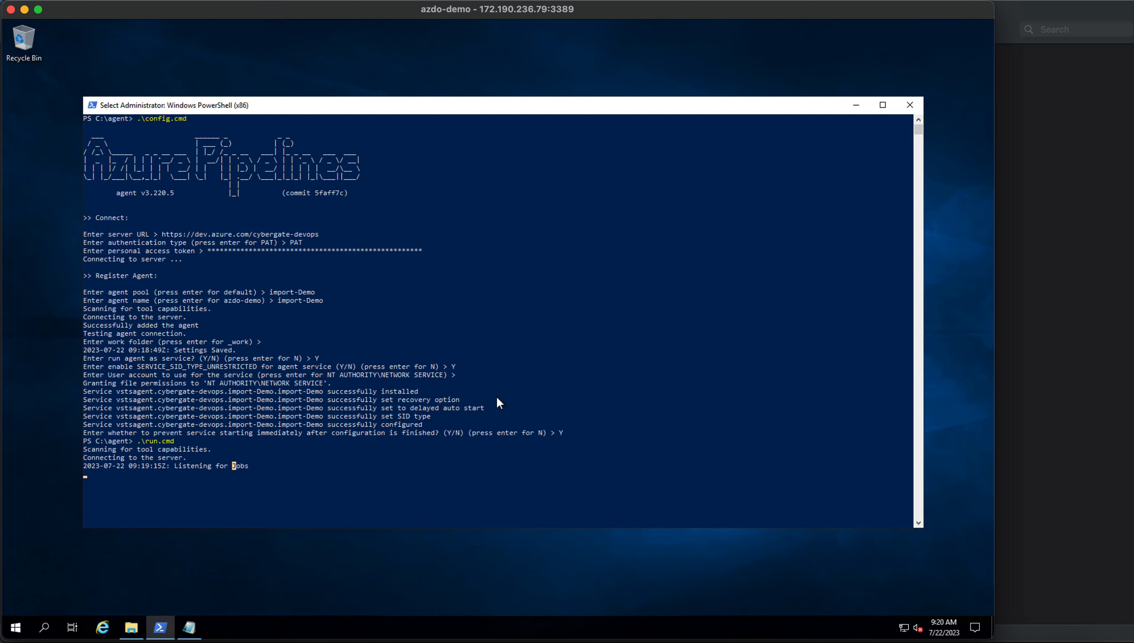
key(super+Tab)
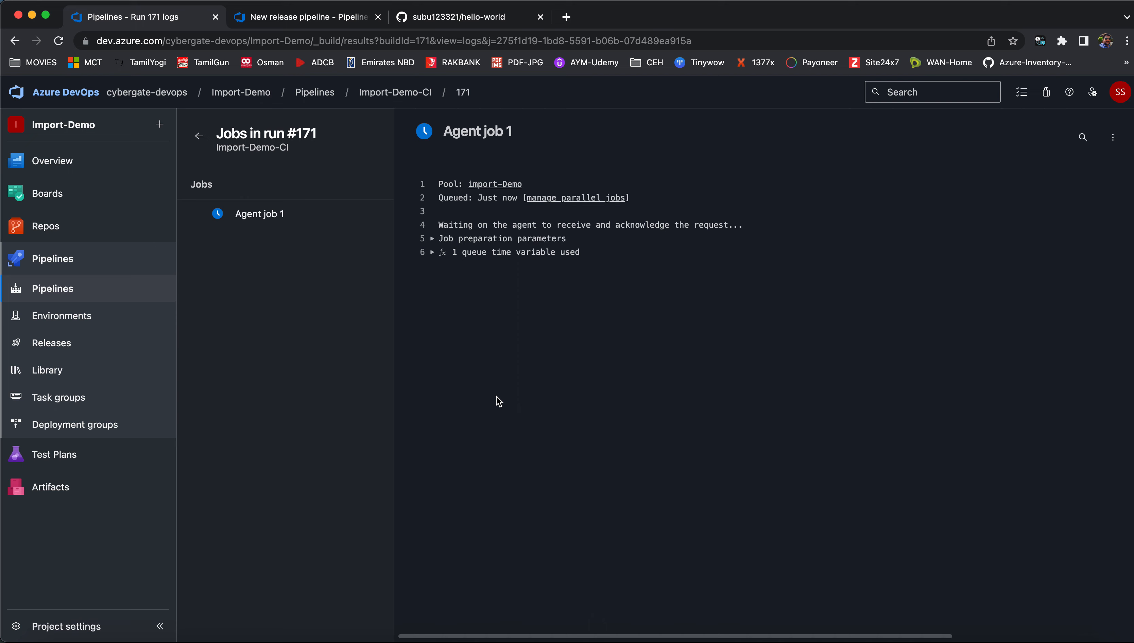
Inspect the import-Demo pool's agents and jobs from the run log, and reopen the queued Import-Demo-CI job's log
click(501, 185)
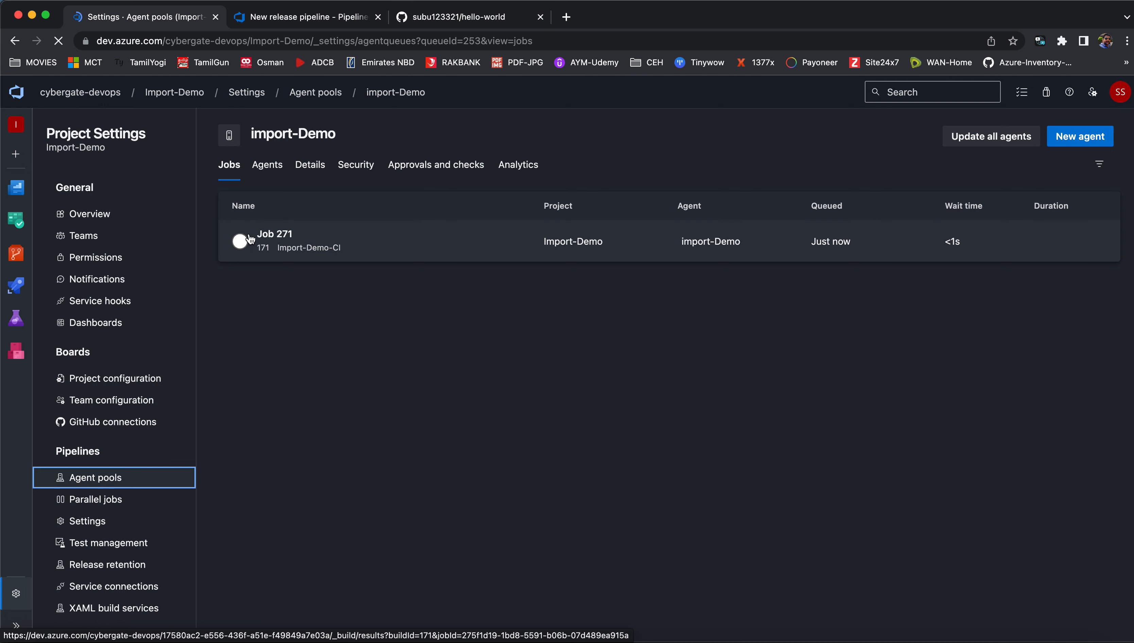
click(265, 167)
click(230, 165)
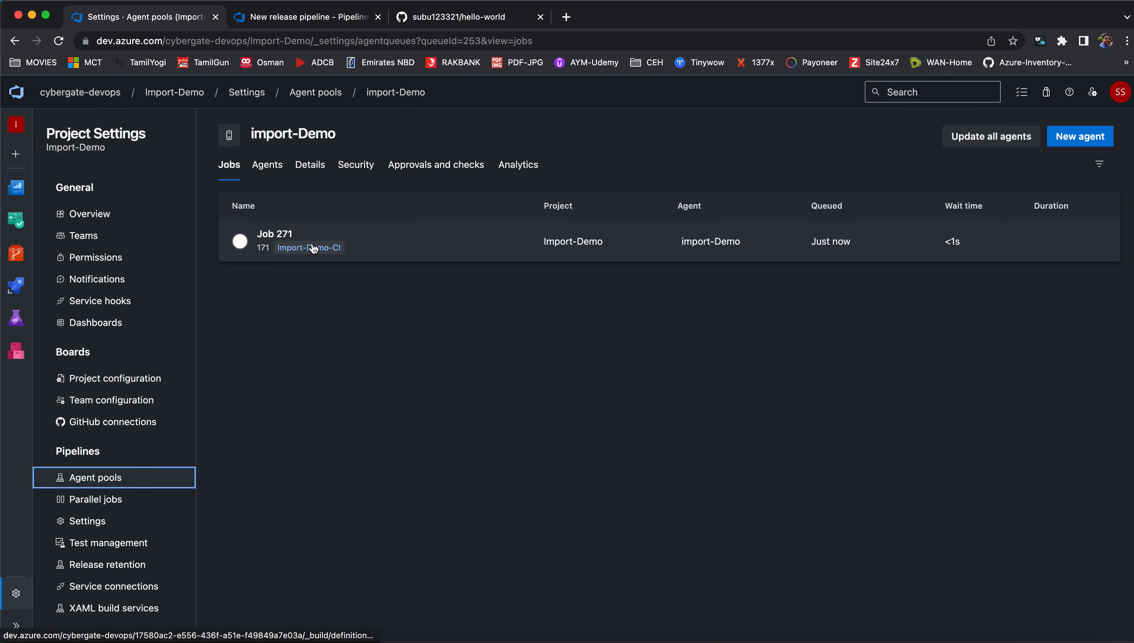
mouse_move(848, 249)
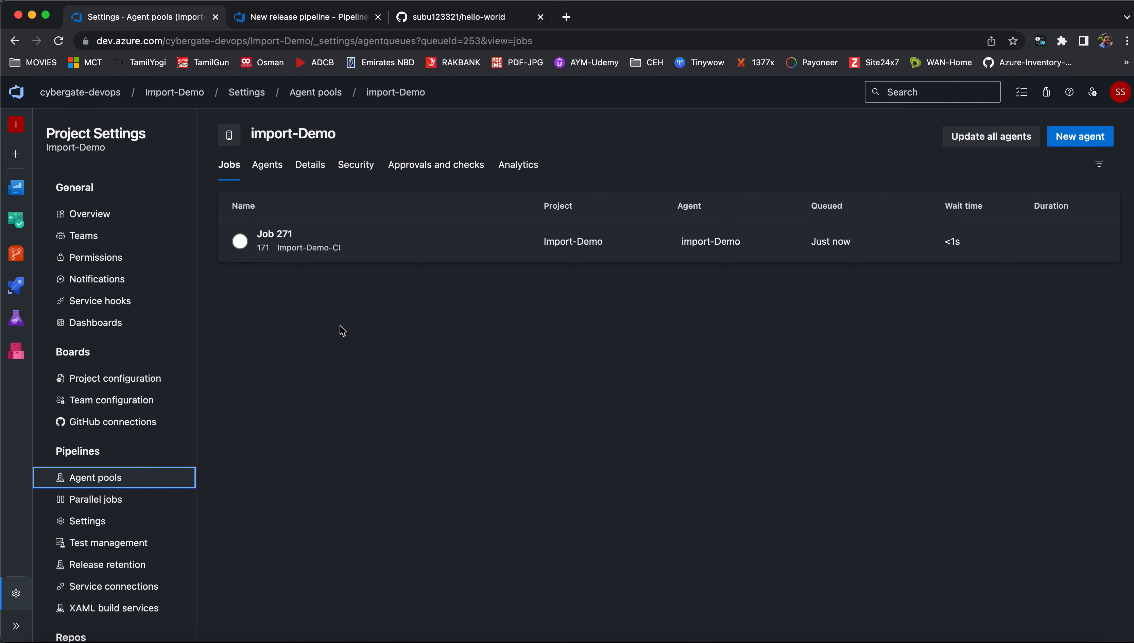
click(247, 251)
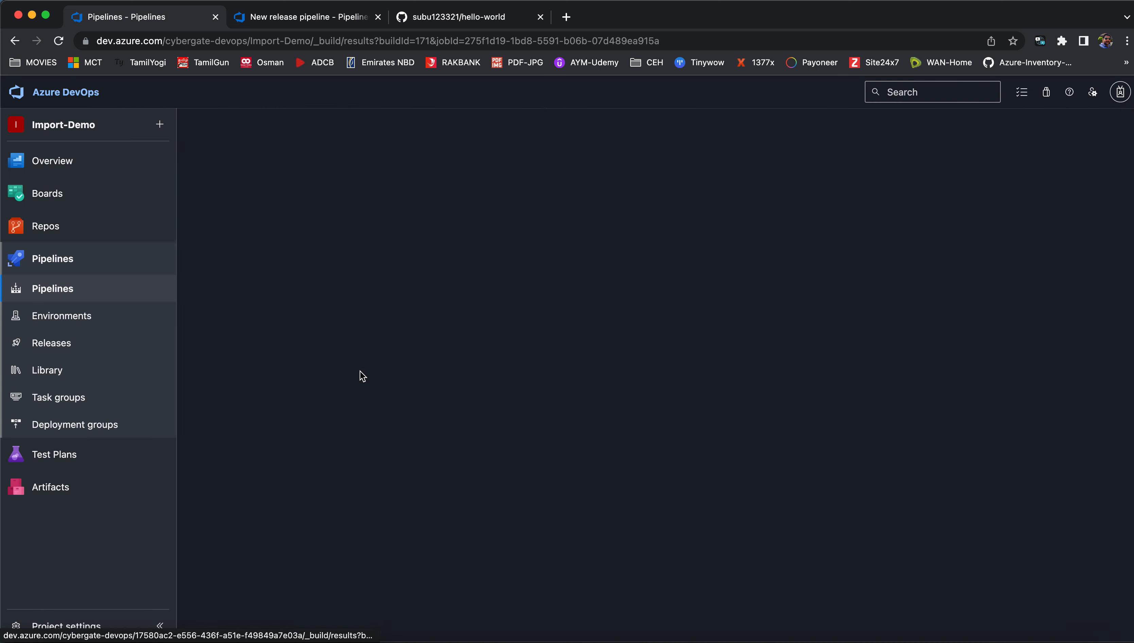
click(313, 404)
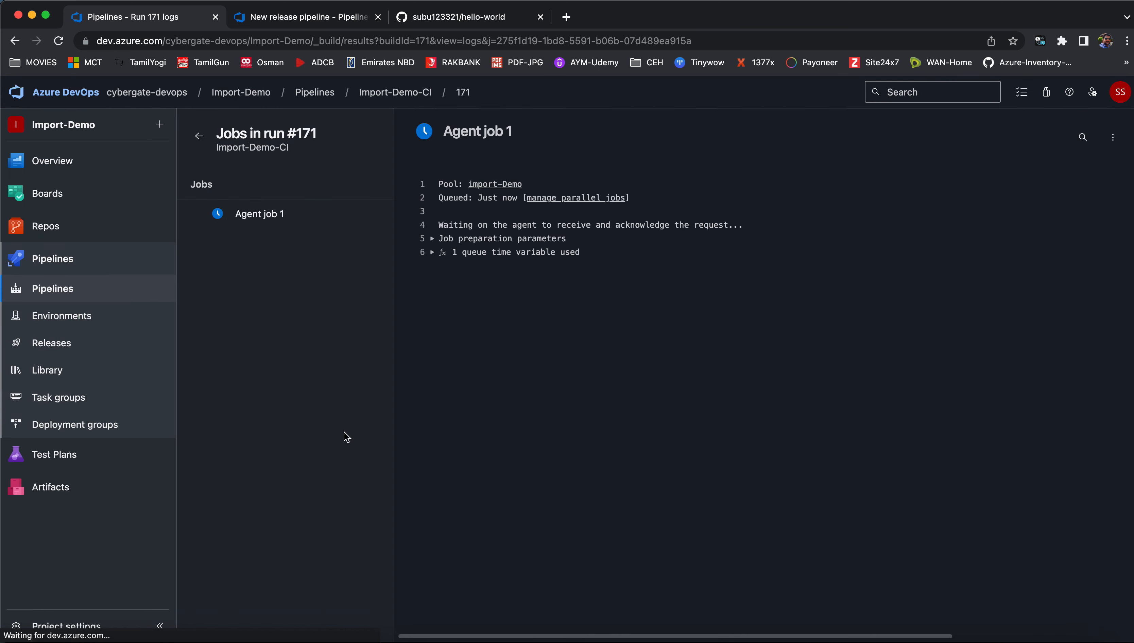